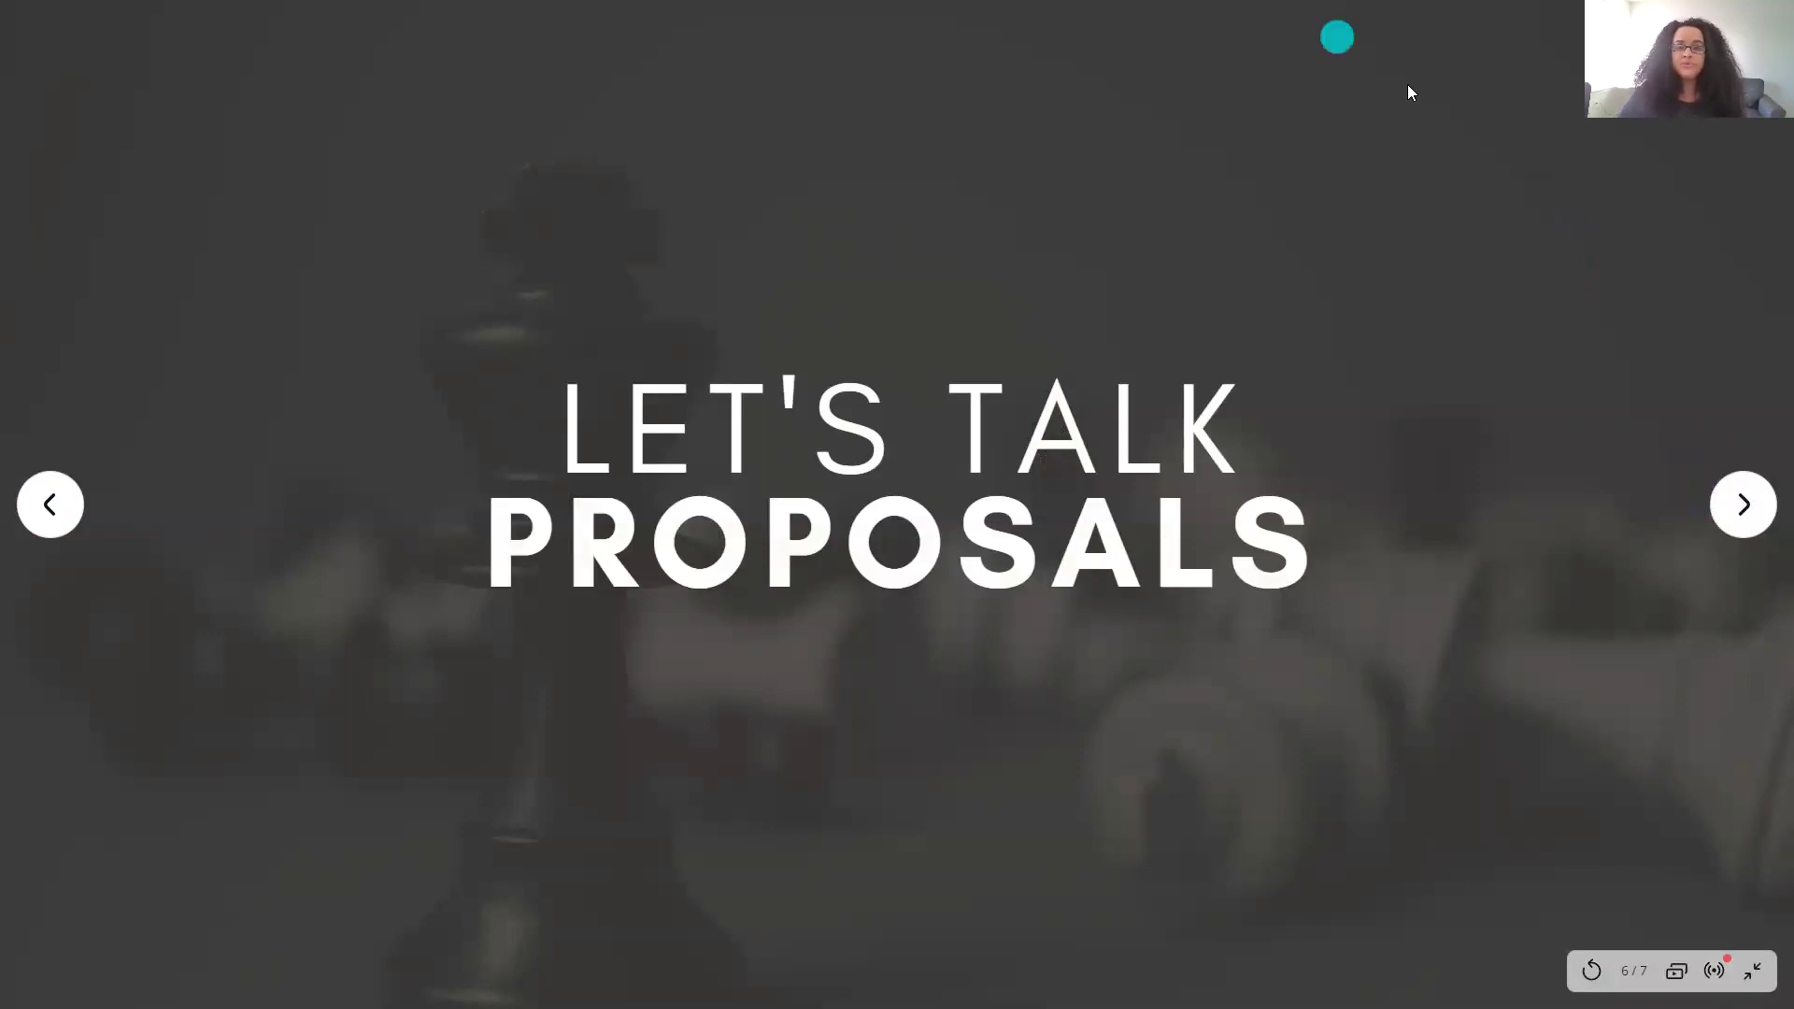
# Step: Exit the full-screen presentation and switch over to the business website
pyautogui.press('Escape')
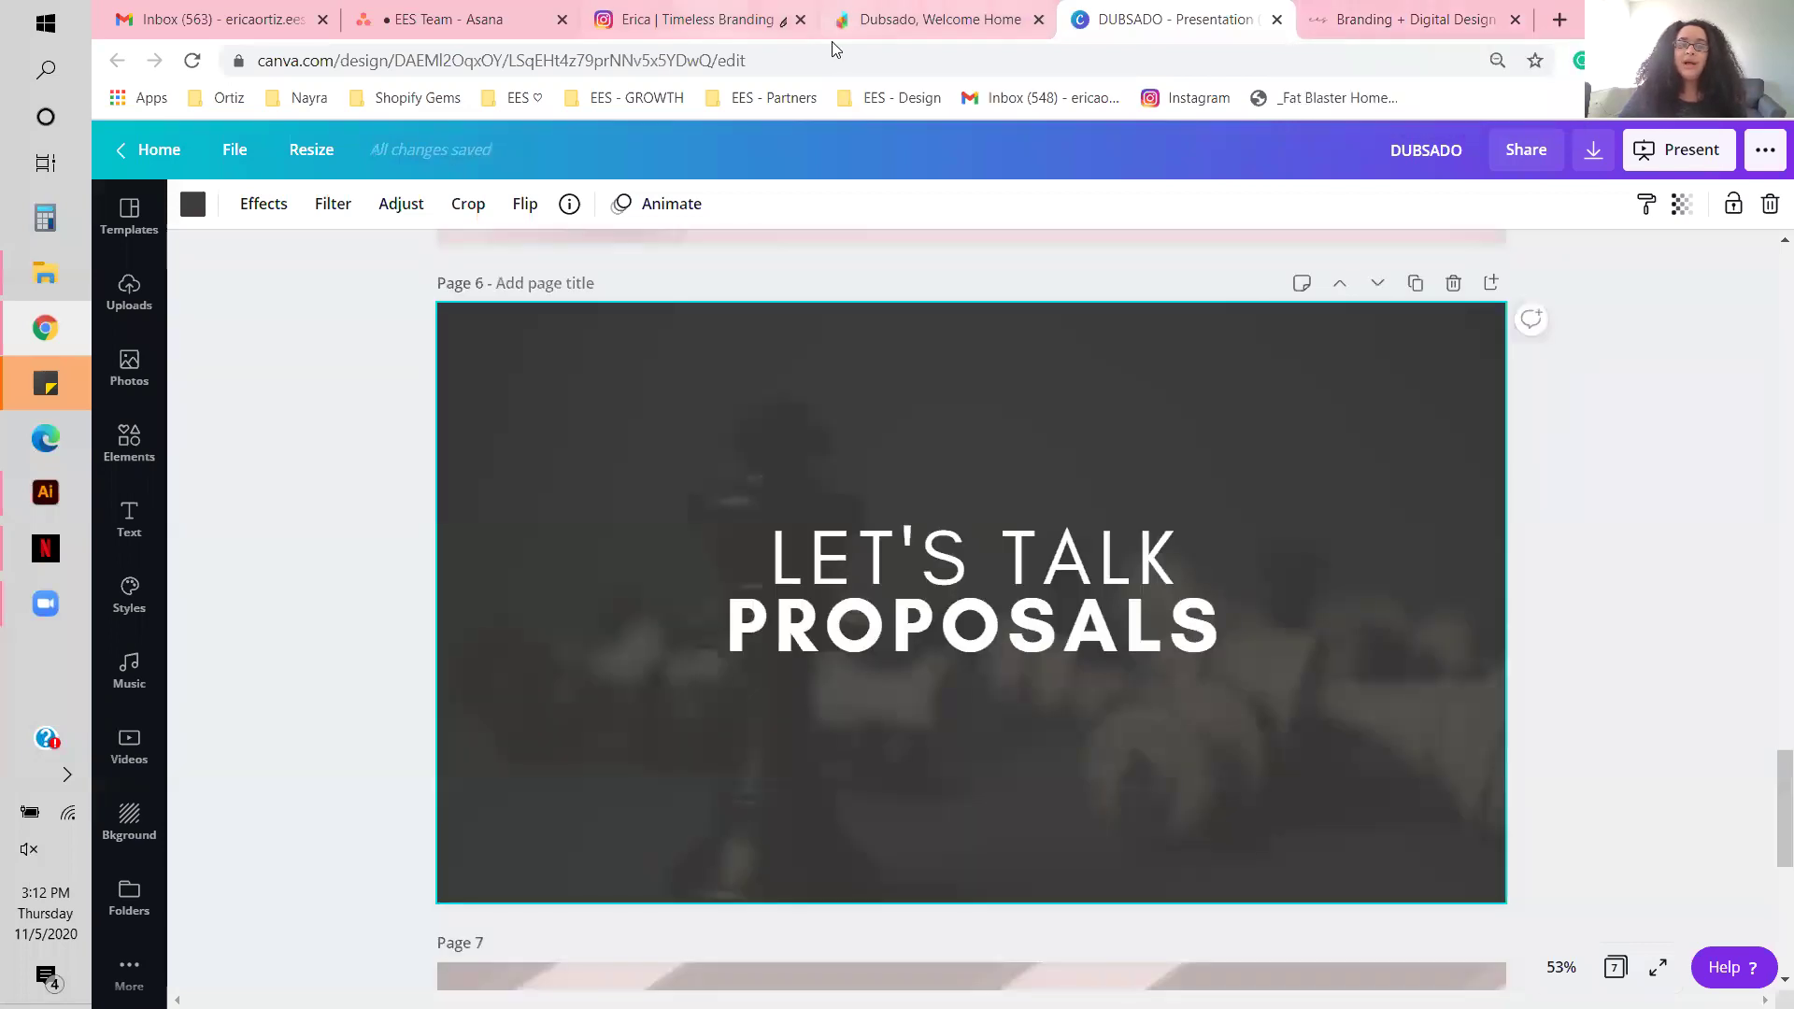
pyautogui.click(1371, 20)
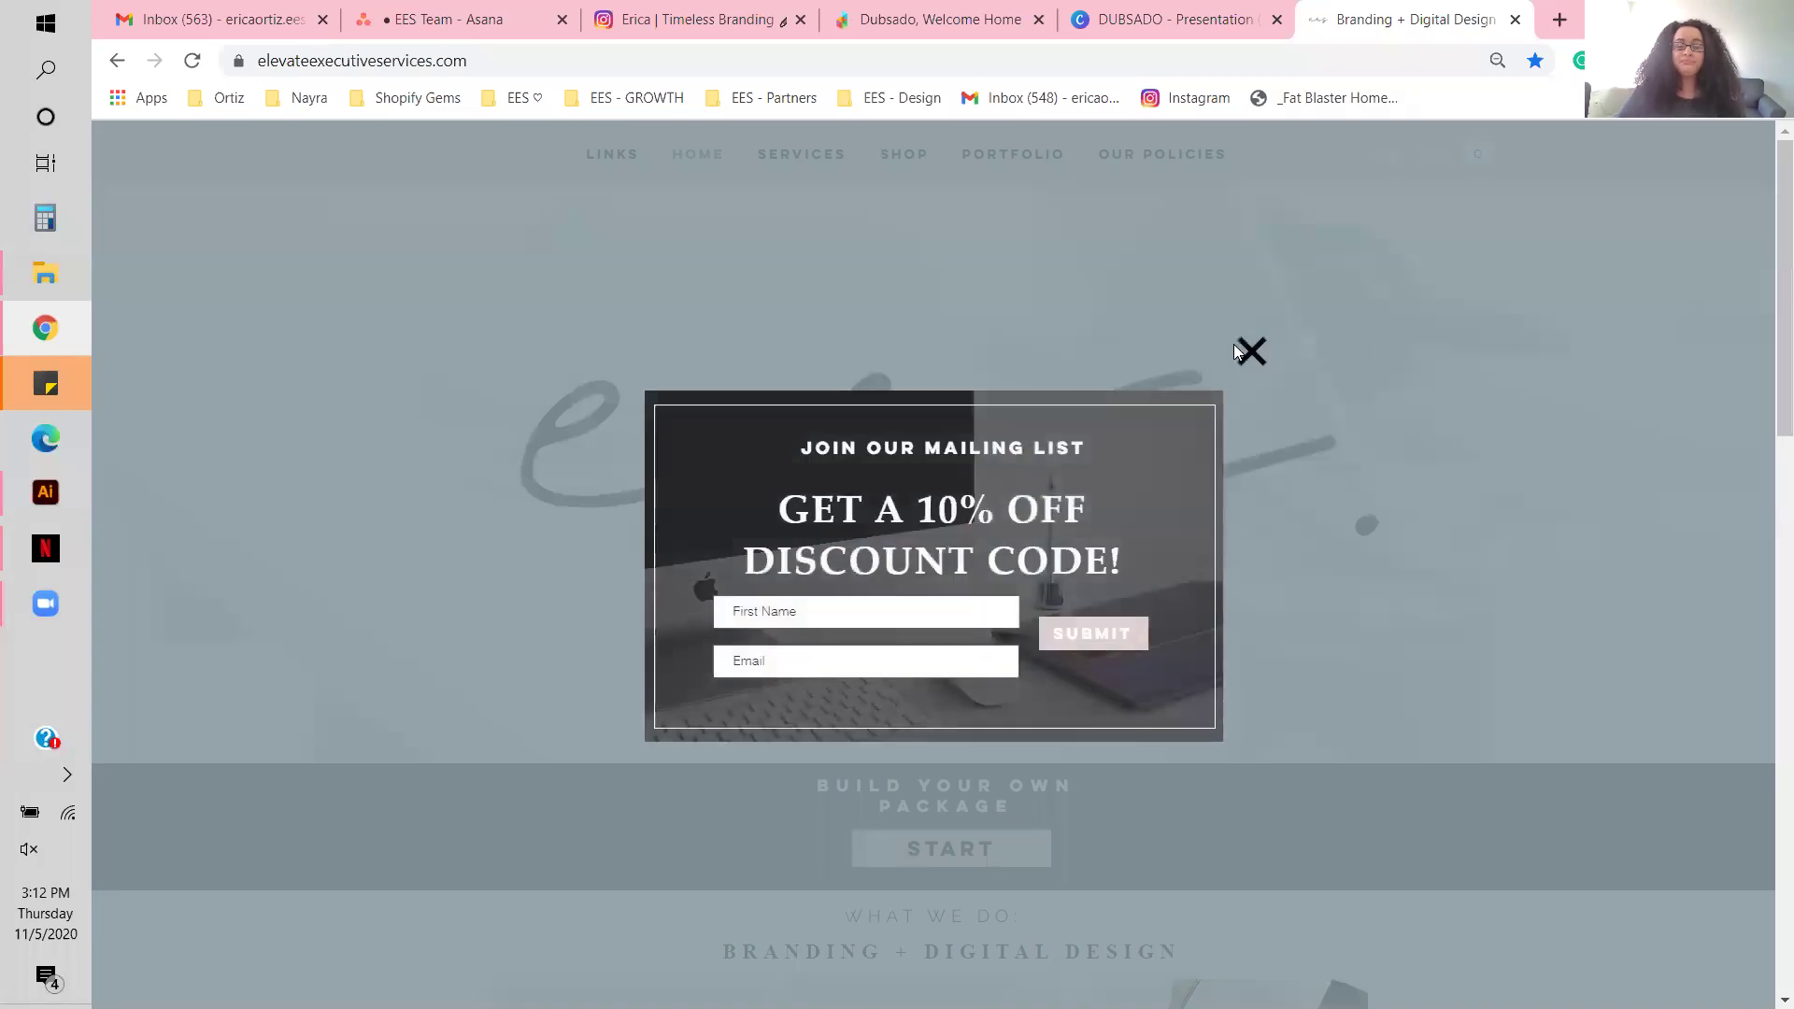
# Step: Dismiss the mailing-list discount popup and start the Build Your Own Package form
pyautogui.click(1248, 351)
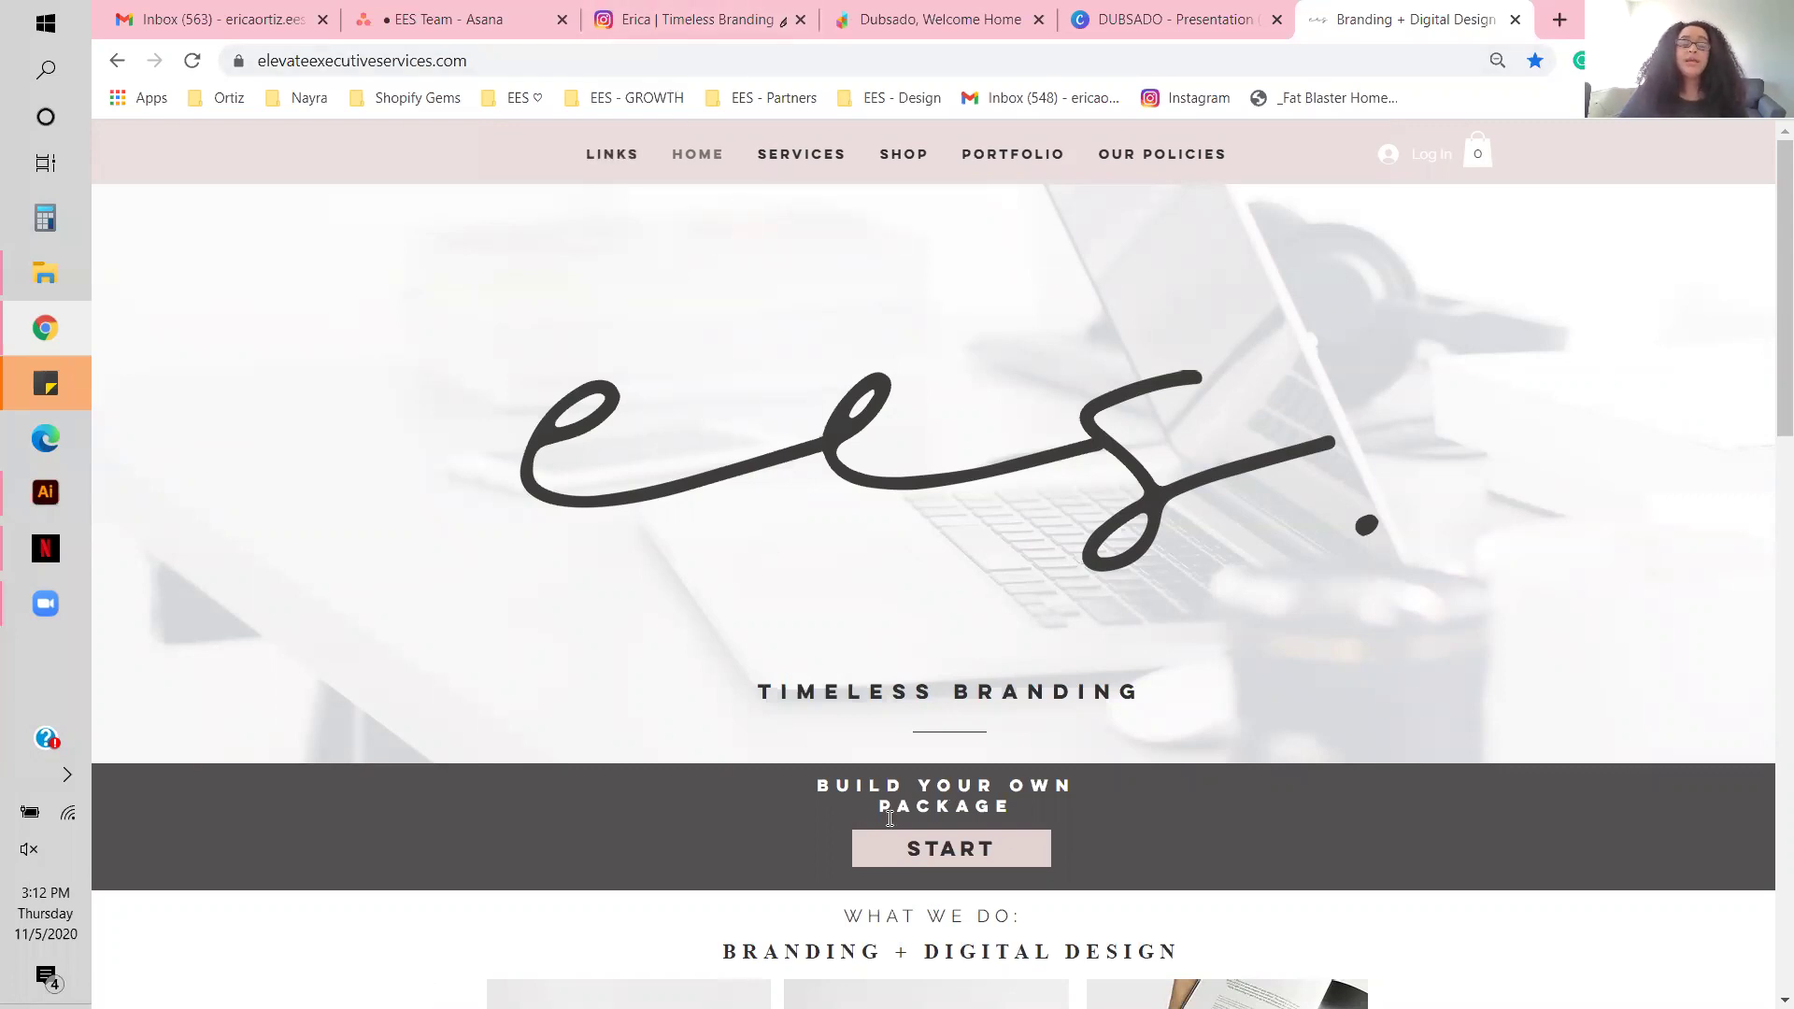
pyautogui.click(976, 853)
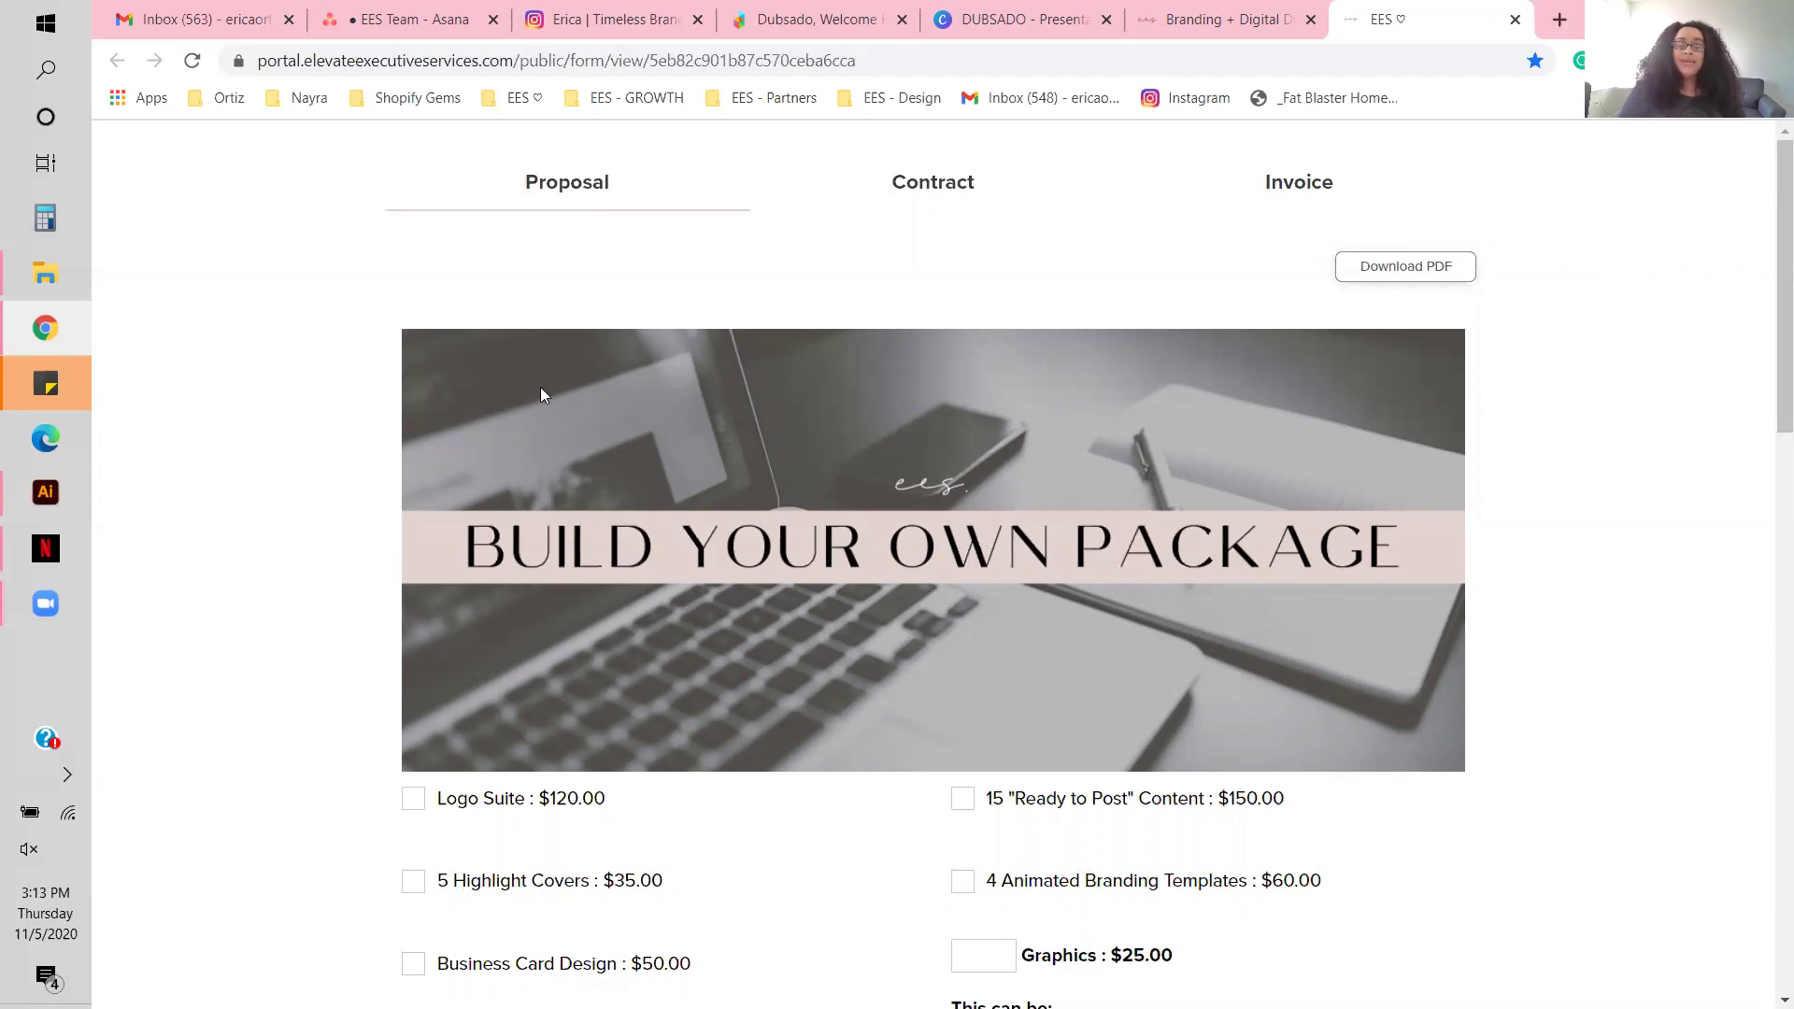
# Step: Scroll through the Dubsado form's priced services, such as Logo Suite at $120.00 and Graphics at $25.00
pyautogui.scroll(-18, 547, 364)
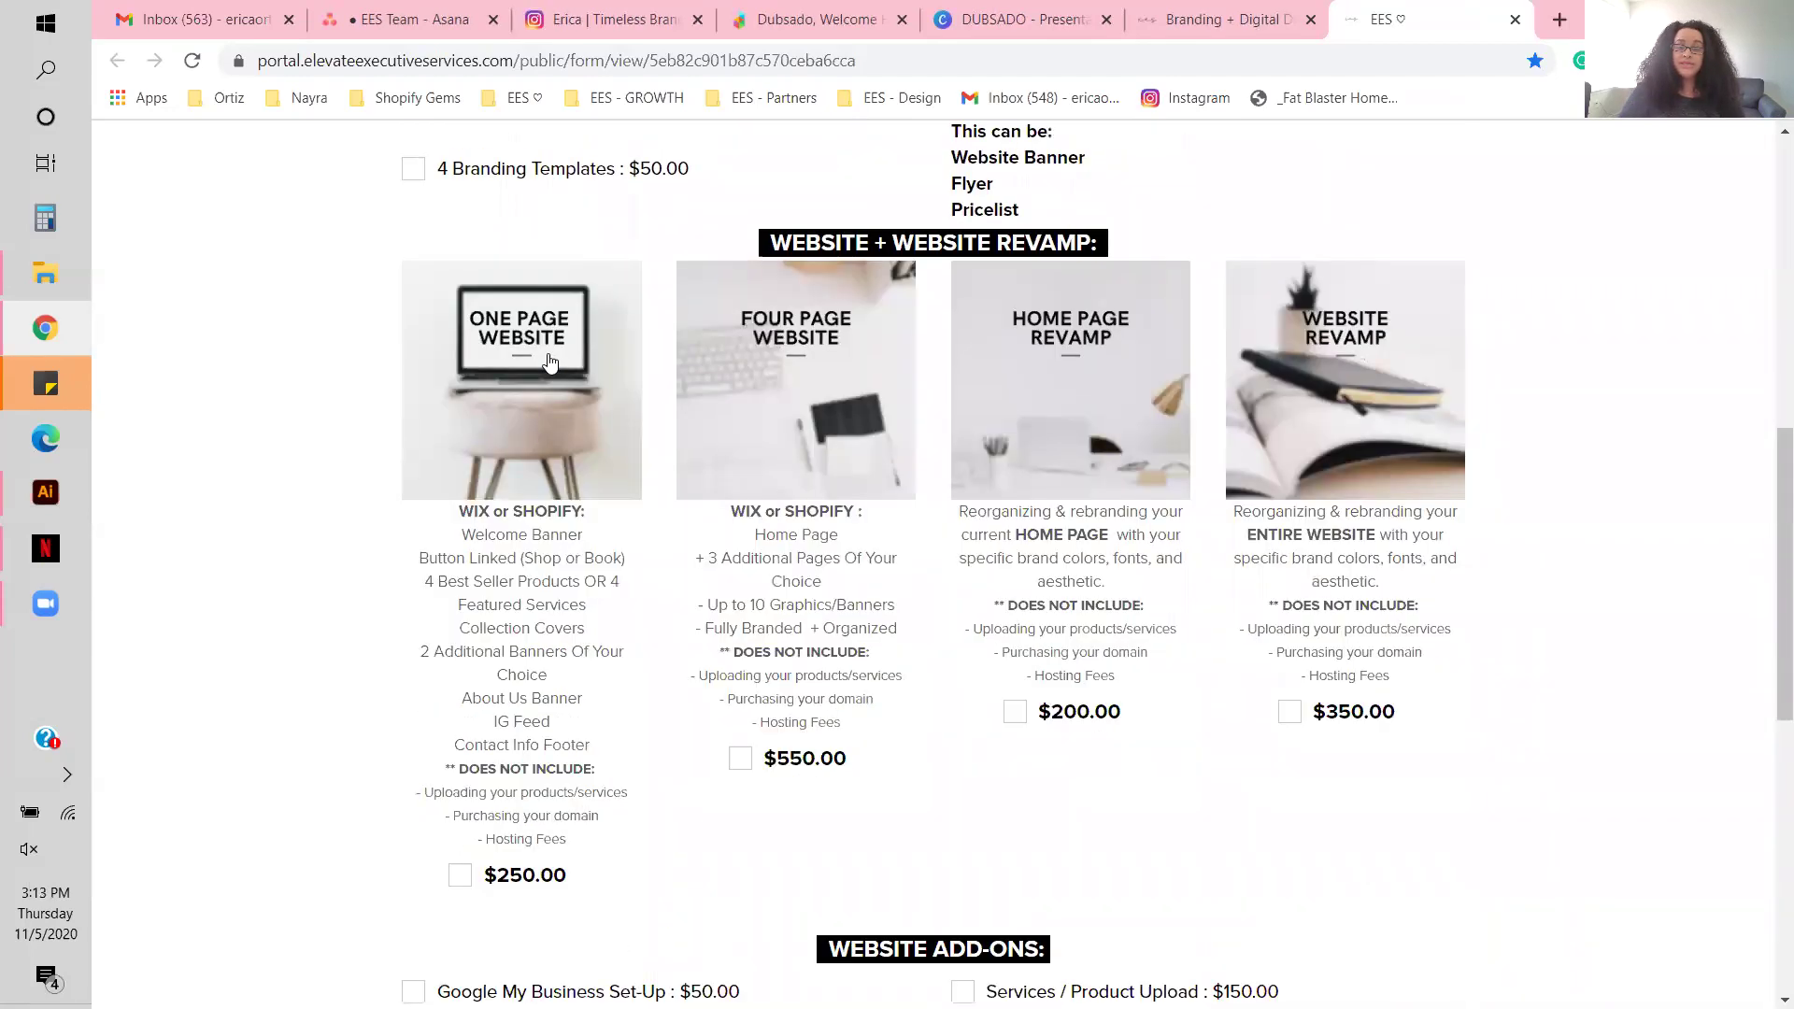
pyautogui.scroll(20, 549, 362)
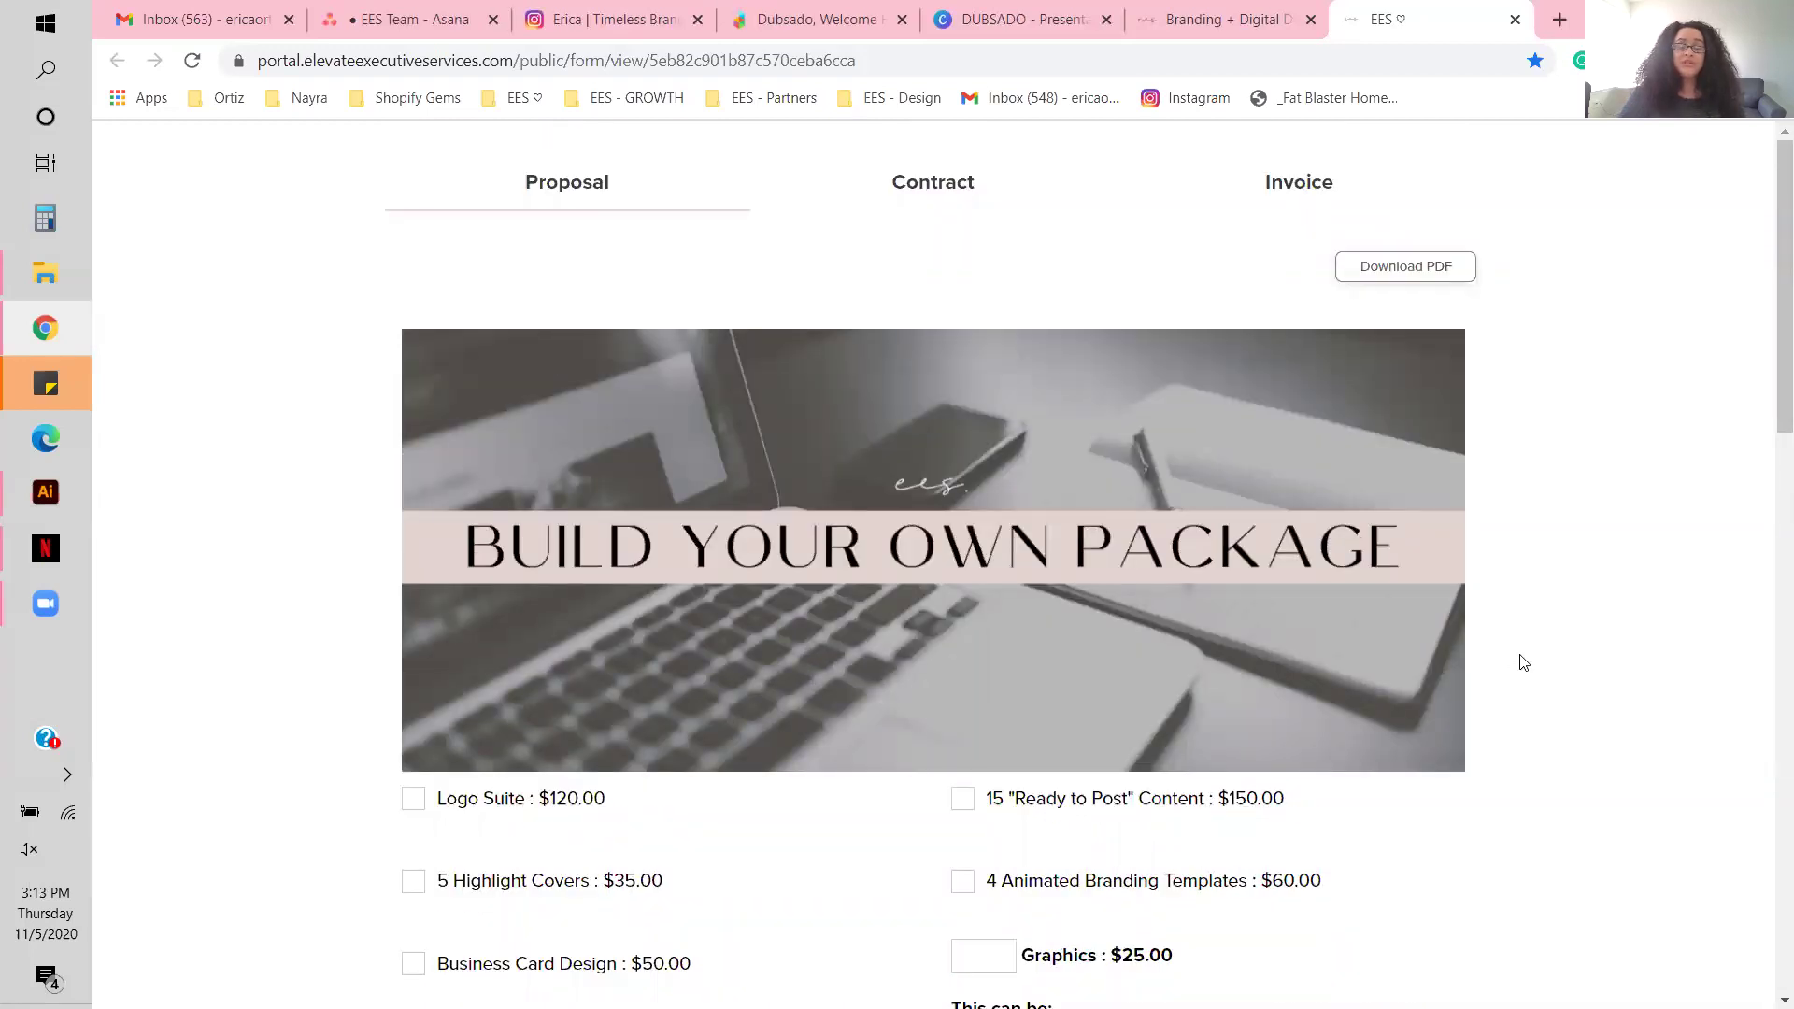
pyautogui.scroll(-2, 1523, 662)
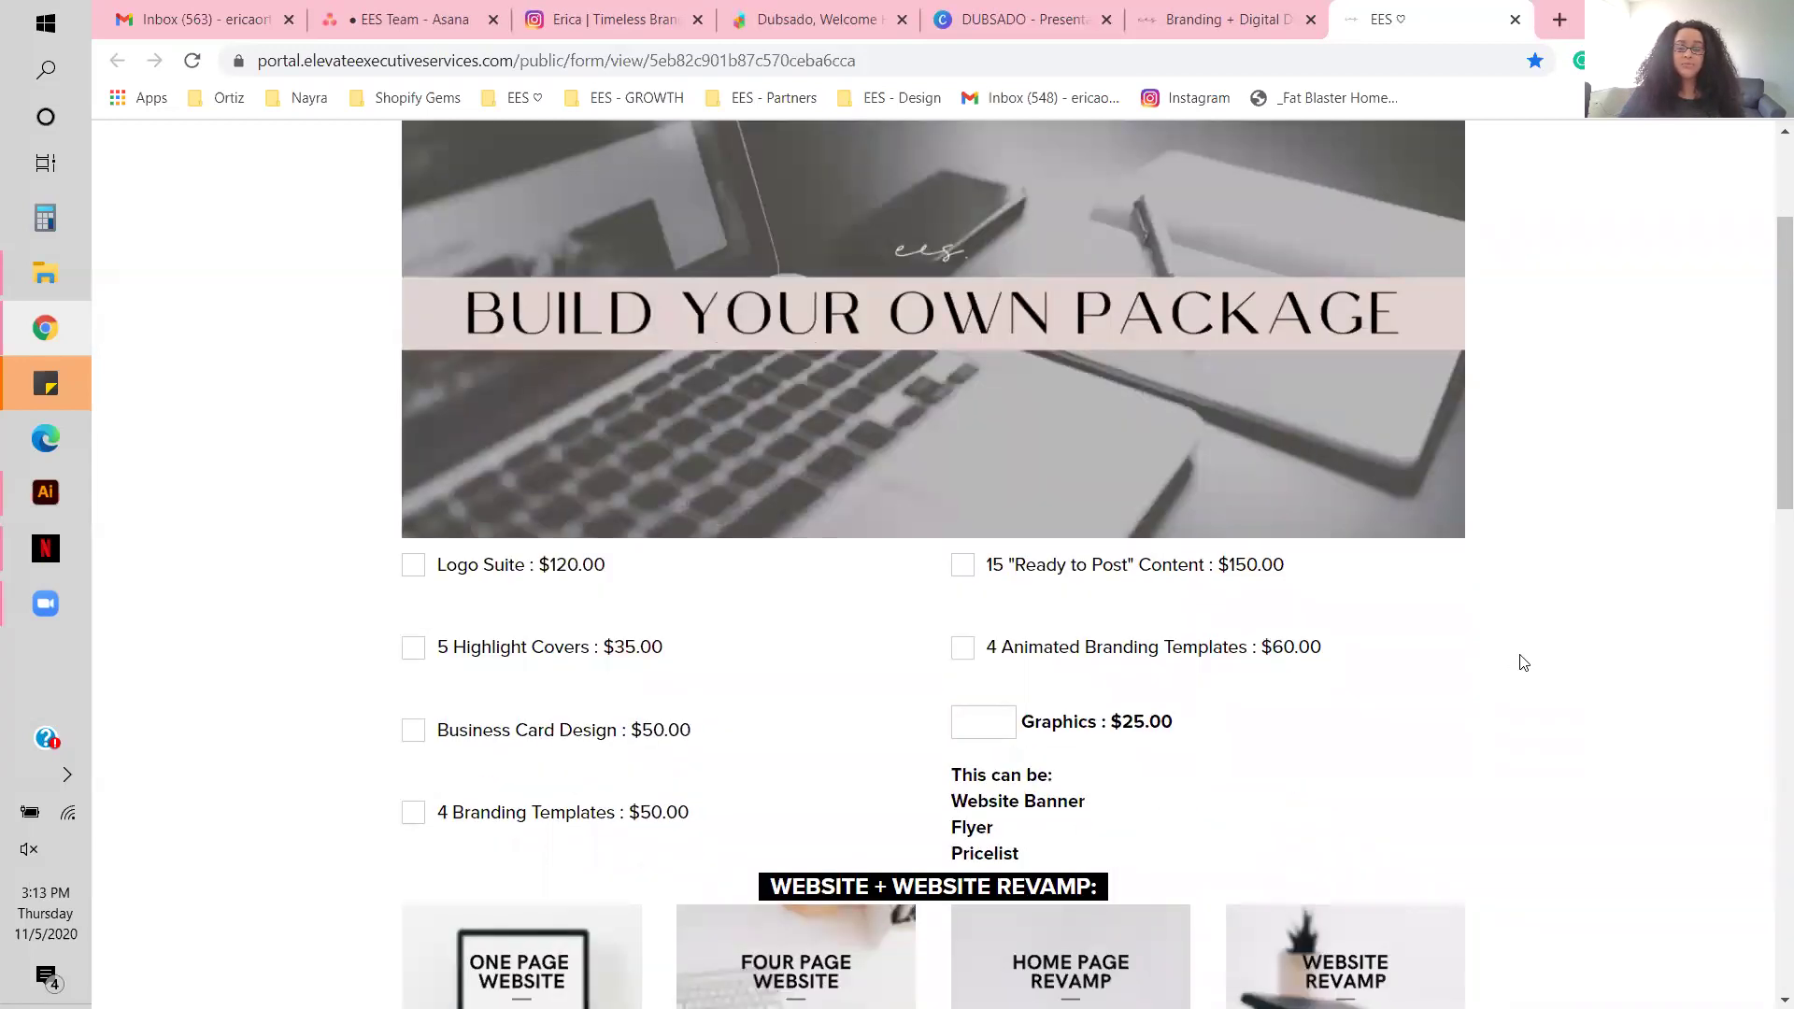
pyautogui.scroll(2, 1522, 662)
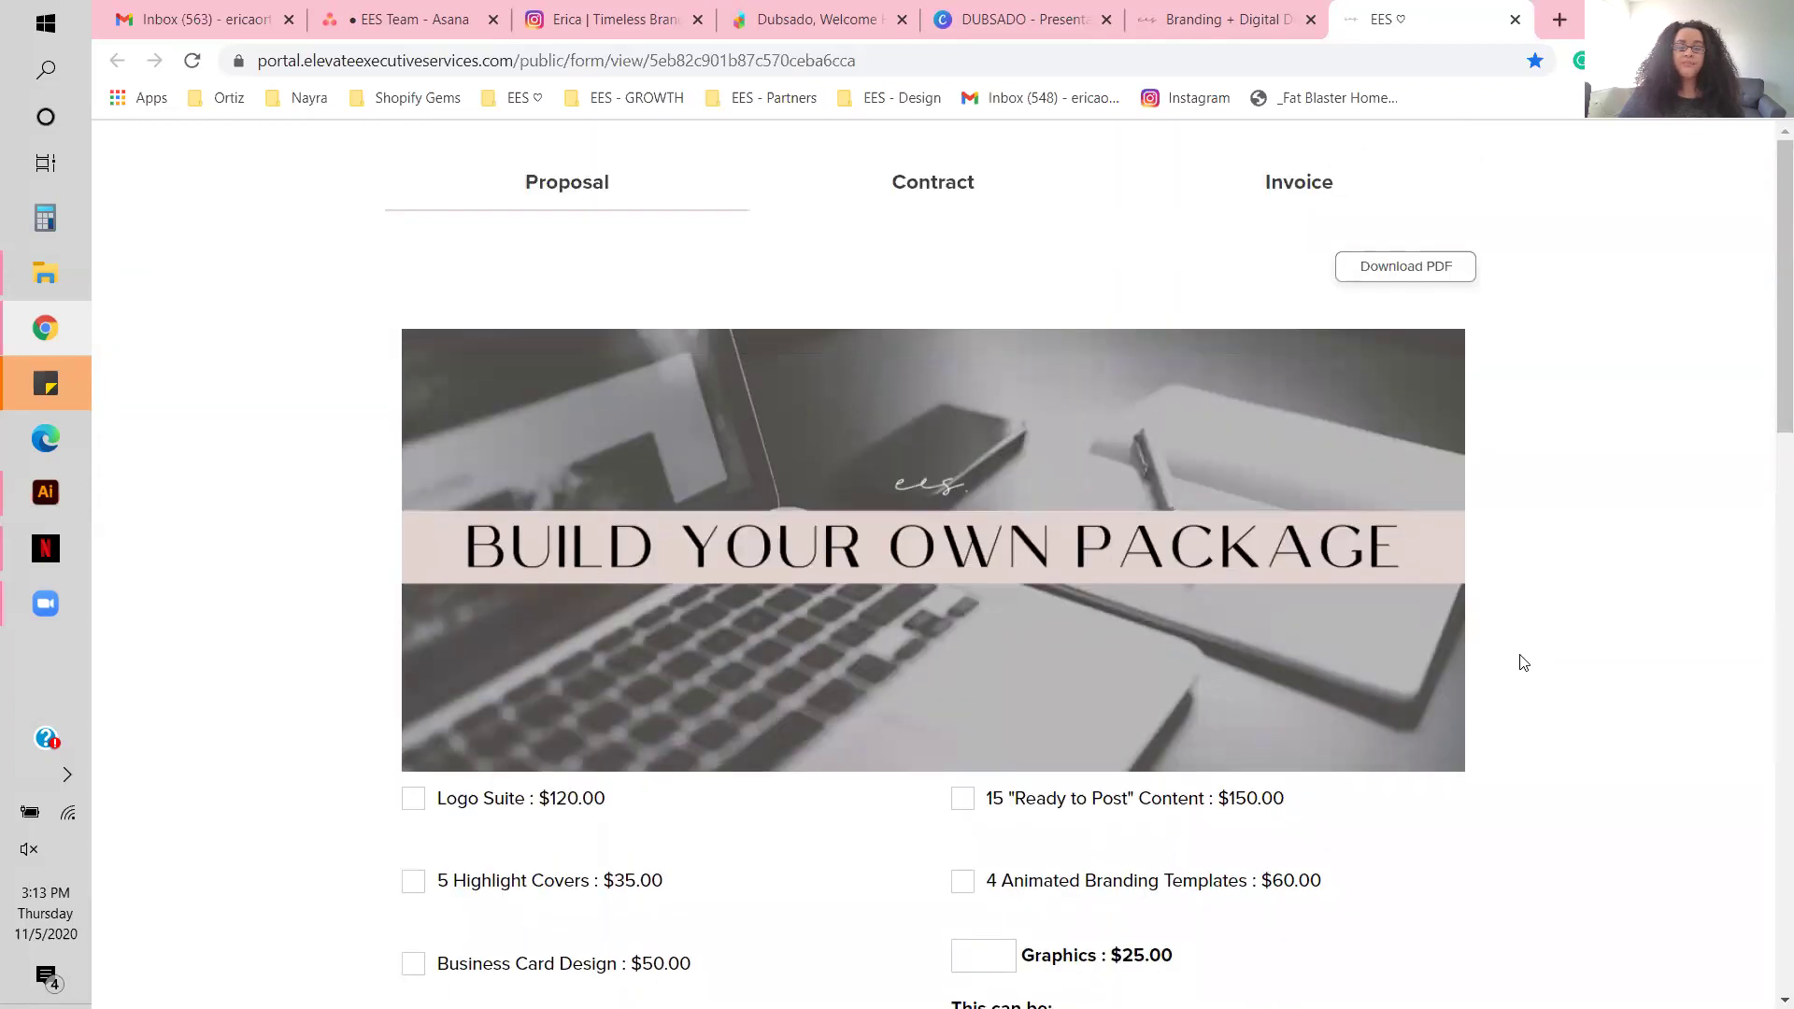
pyautogui.scroll(-2, 1522, 662)
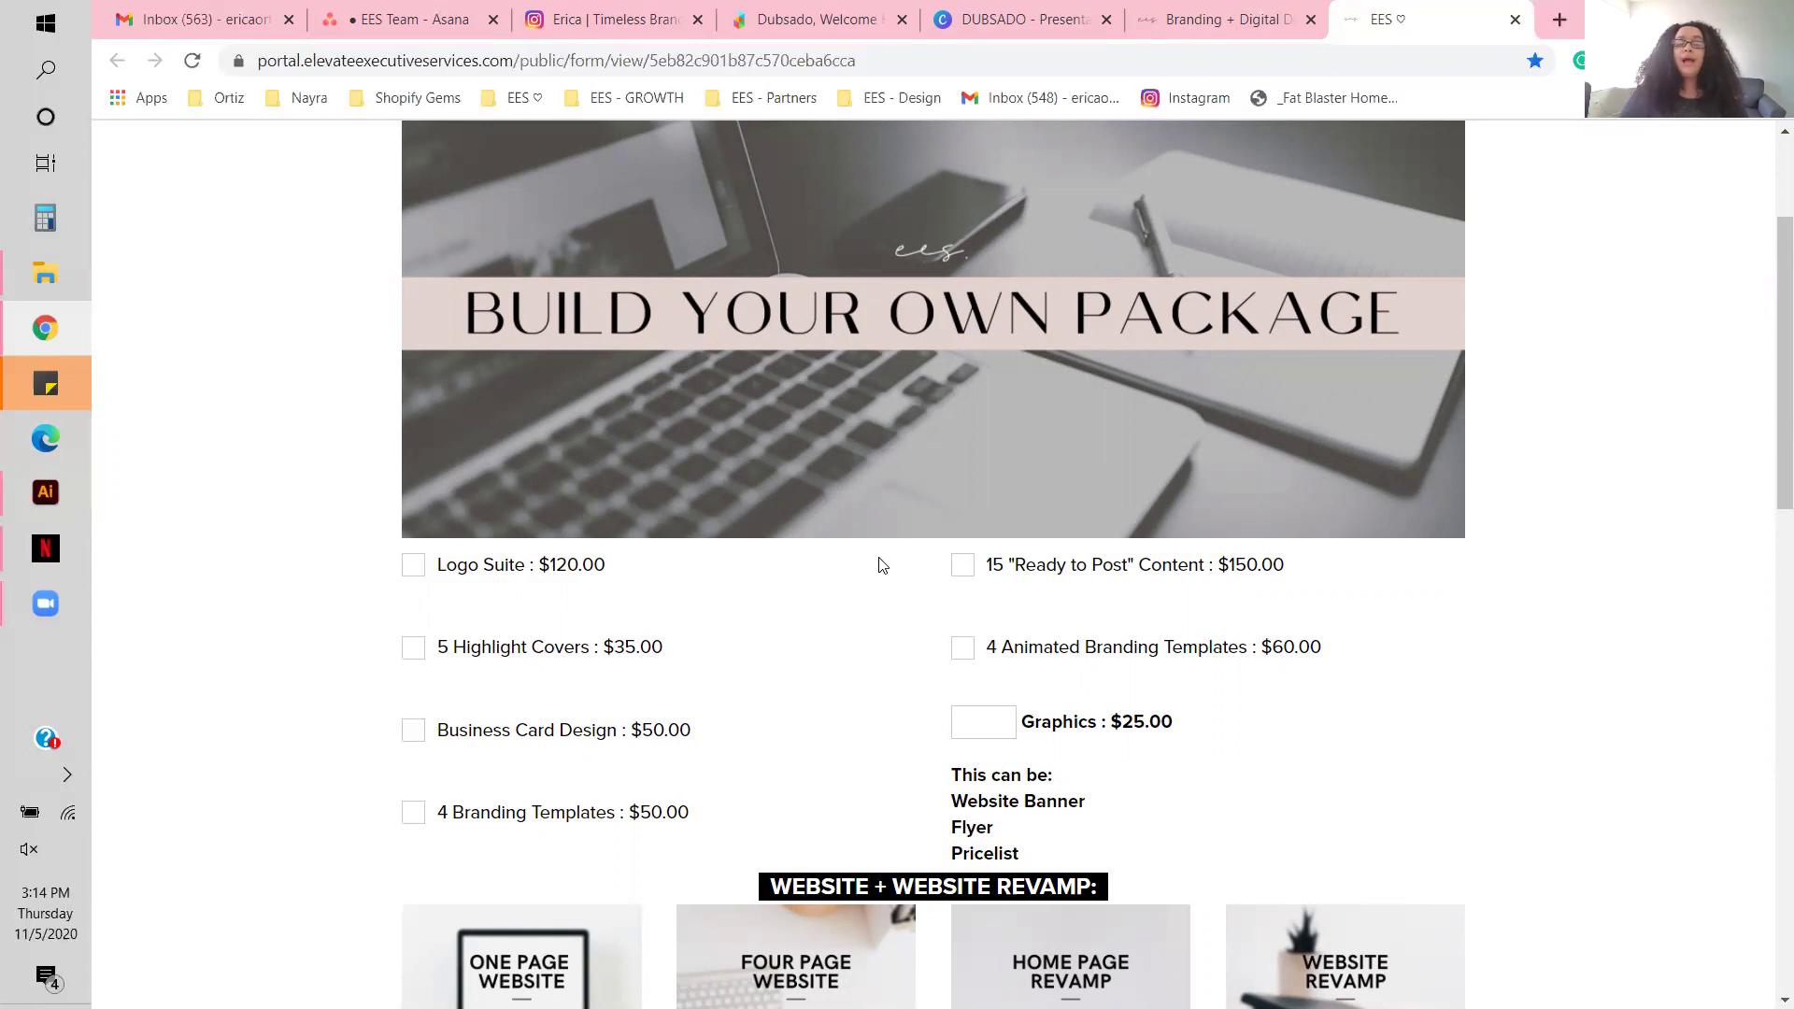
pyautogui.scroll(-1, 881, 556)
pyautogui.scroll(3, 881, 553)
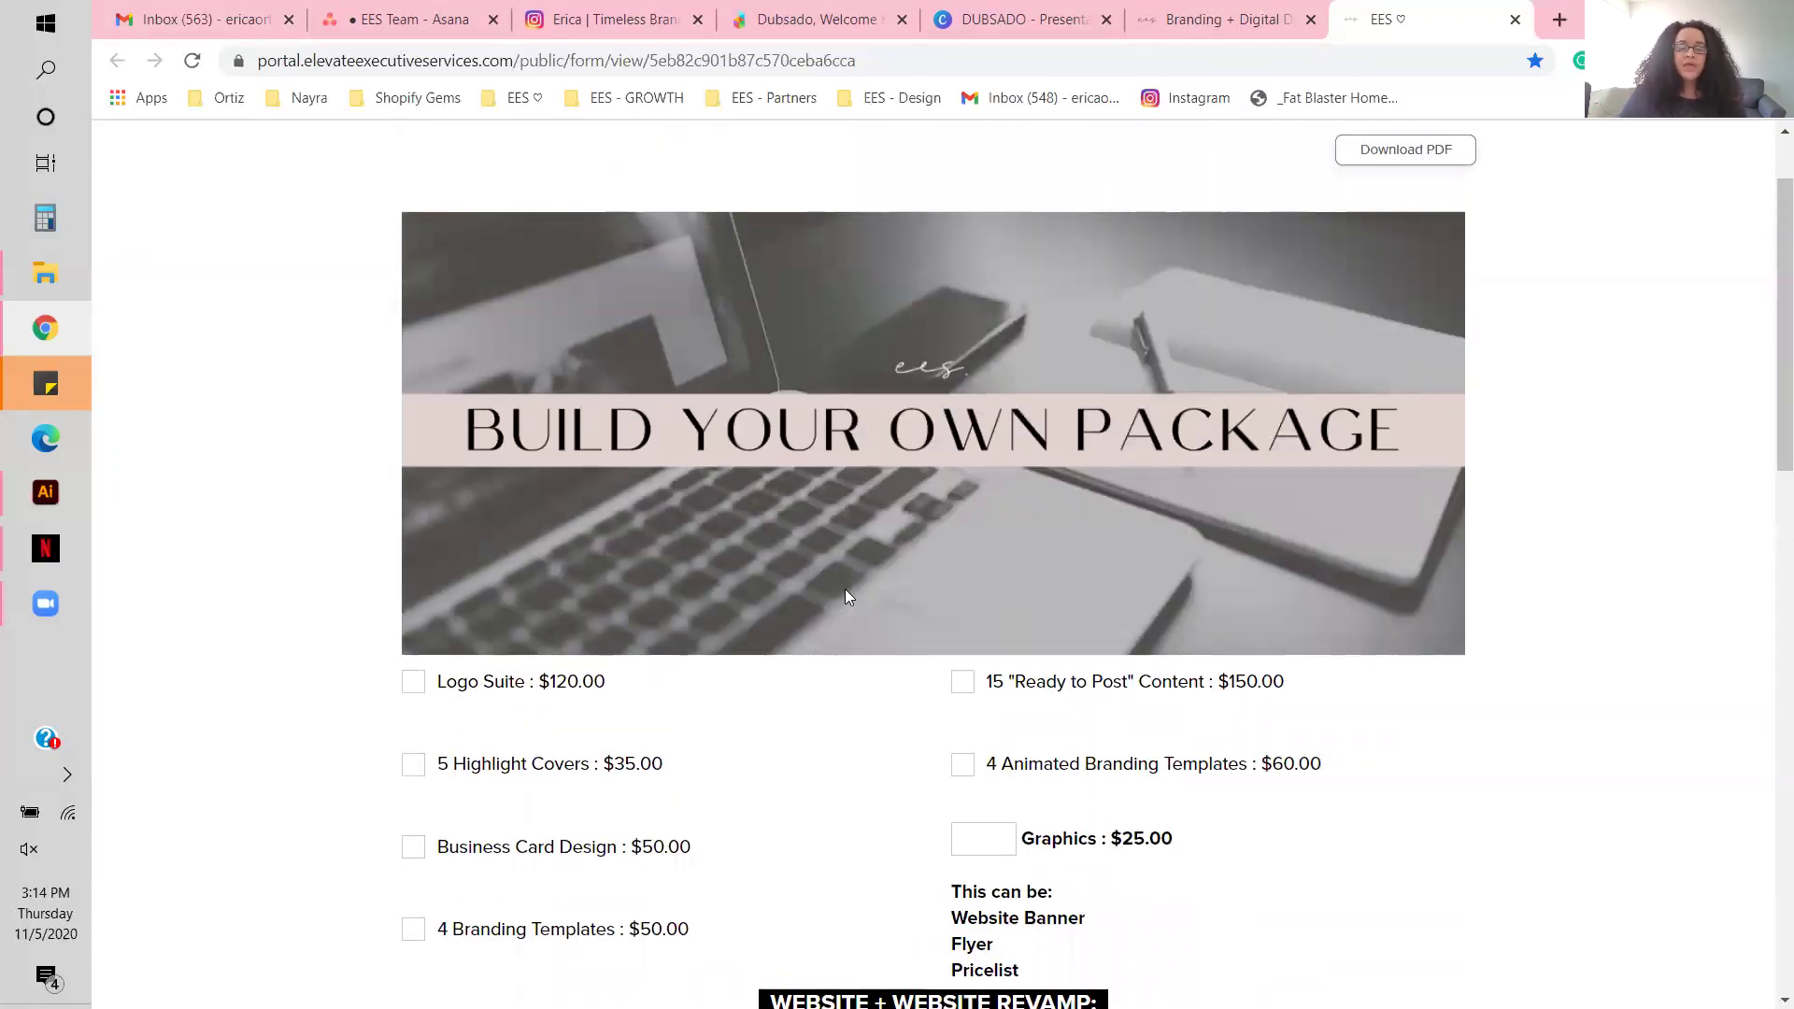
pyautogui.scroll(-3, 845, 590)
# Step: Check Logo Suite, 15 "Ready to Post" Content, 5 Highlight Covers and the $200.00 Home Page Revamp, then review the $505.00 total
pyautogui.click(411, 333)
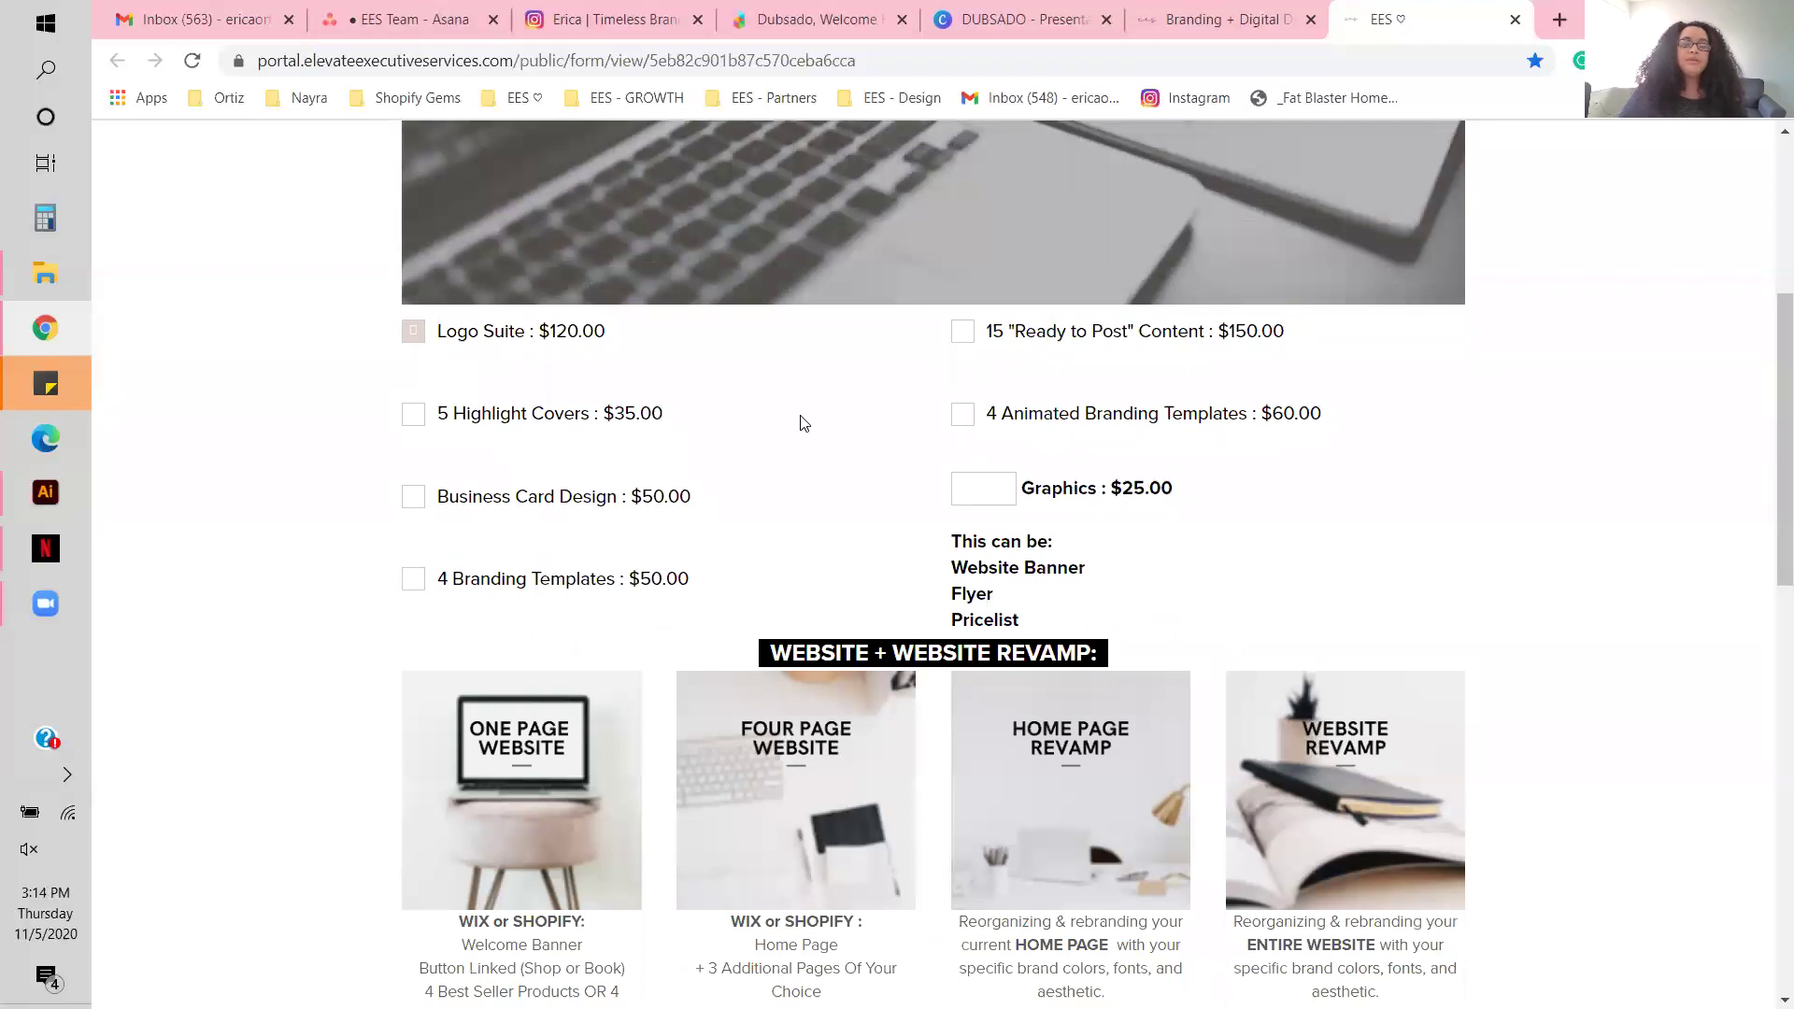
pyautogui.click(972, 337)
pyautogui.click(417, 418)
pyautogui.scroll(-3, 934, 607)
pyautogui.click(1051, 773)
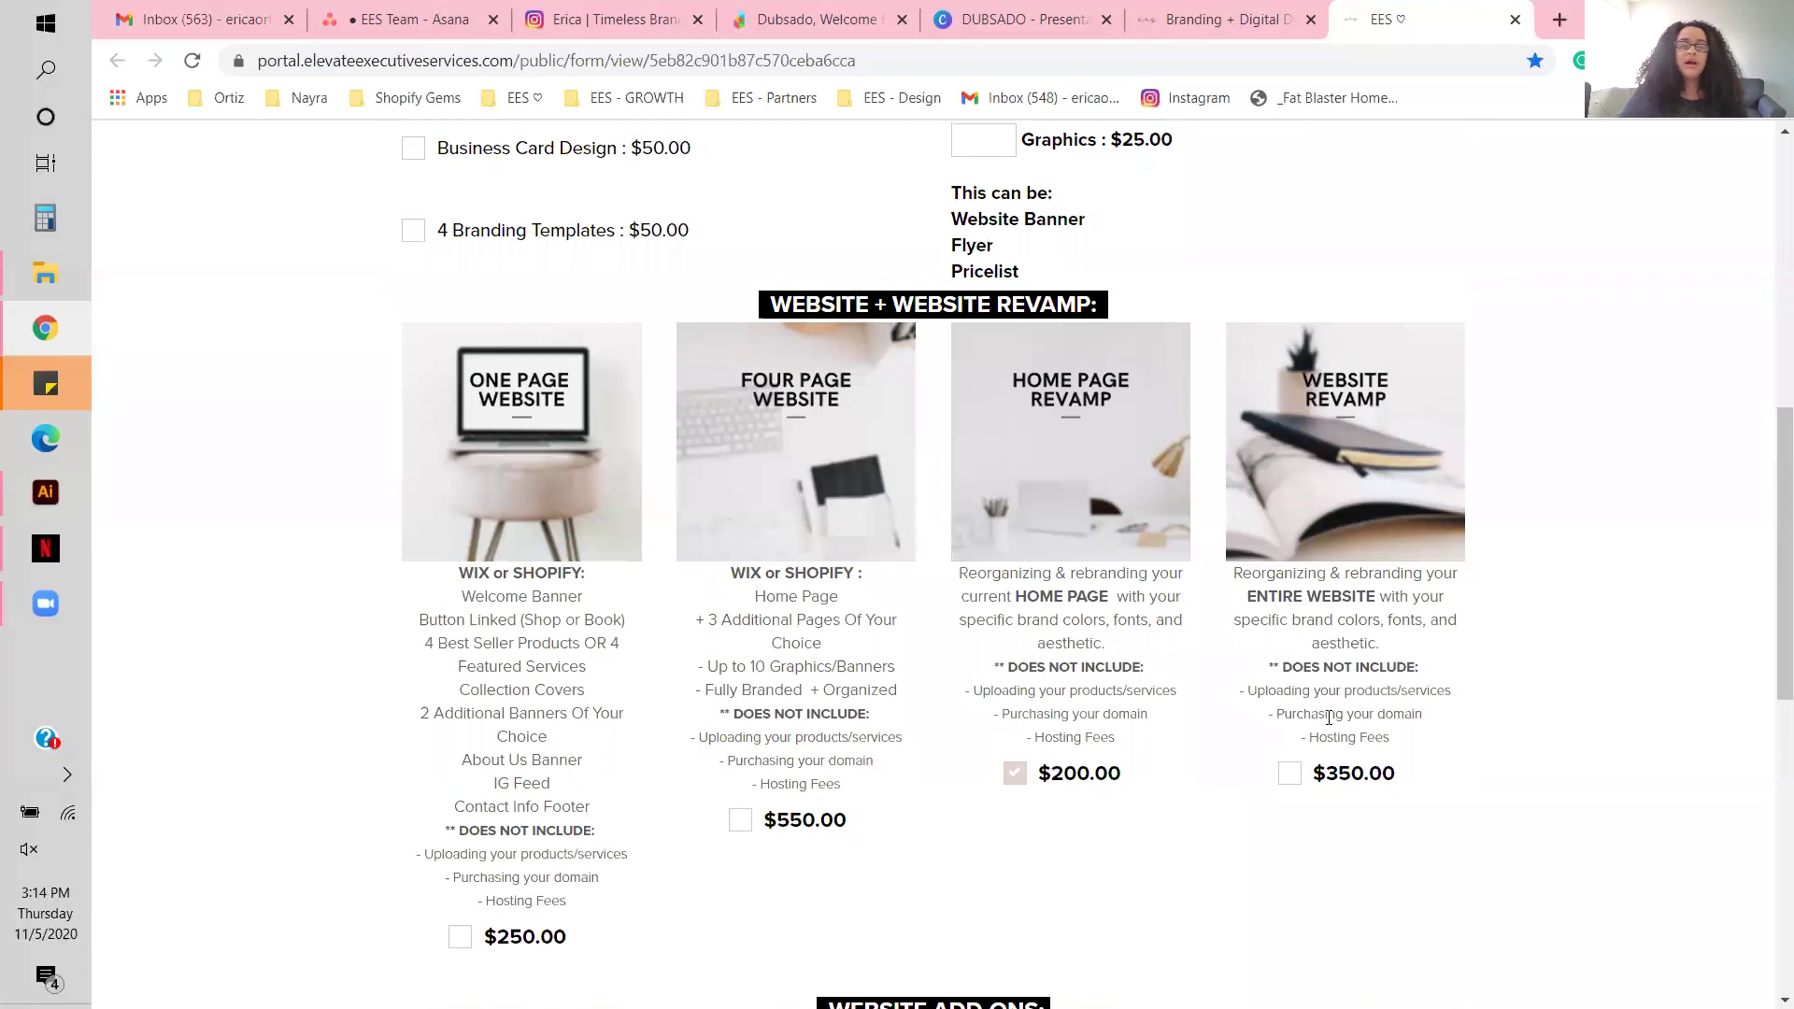
pyautogui.scroll(6, 1332, 725)
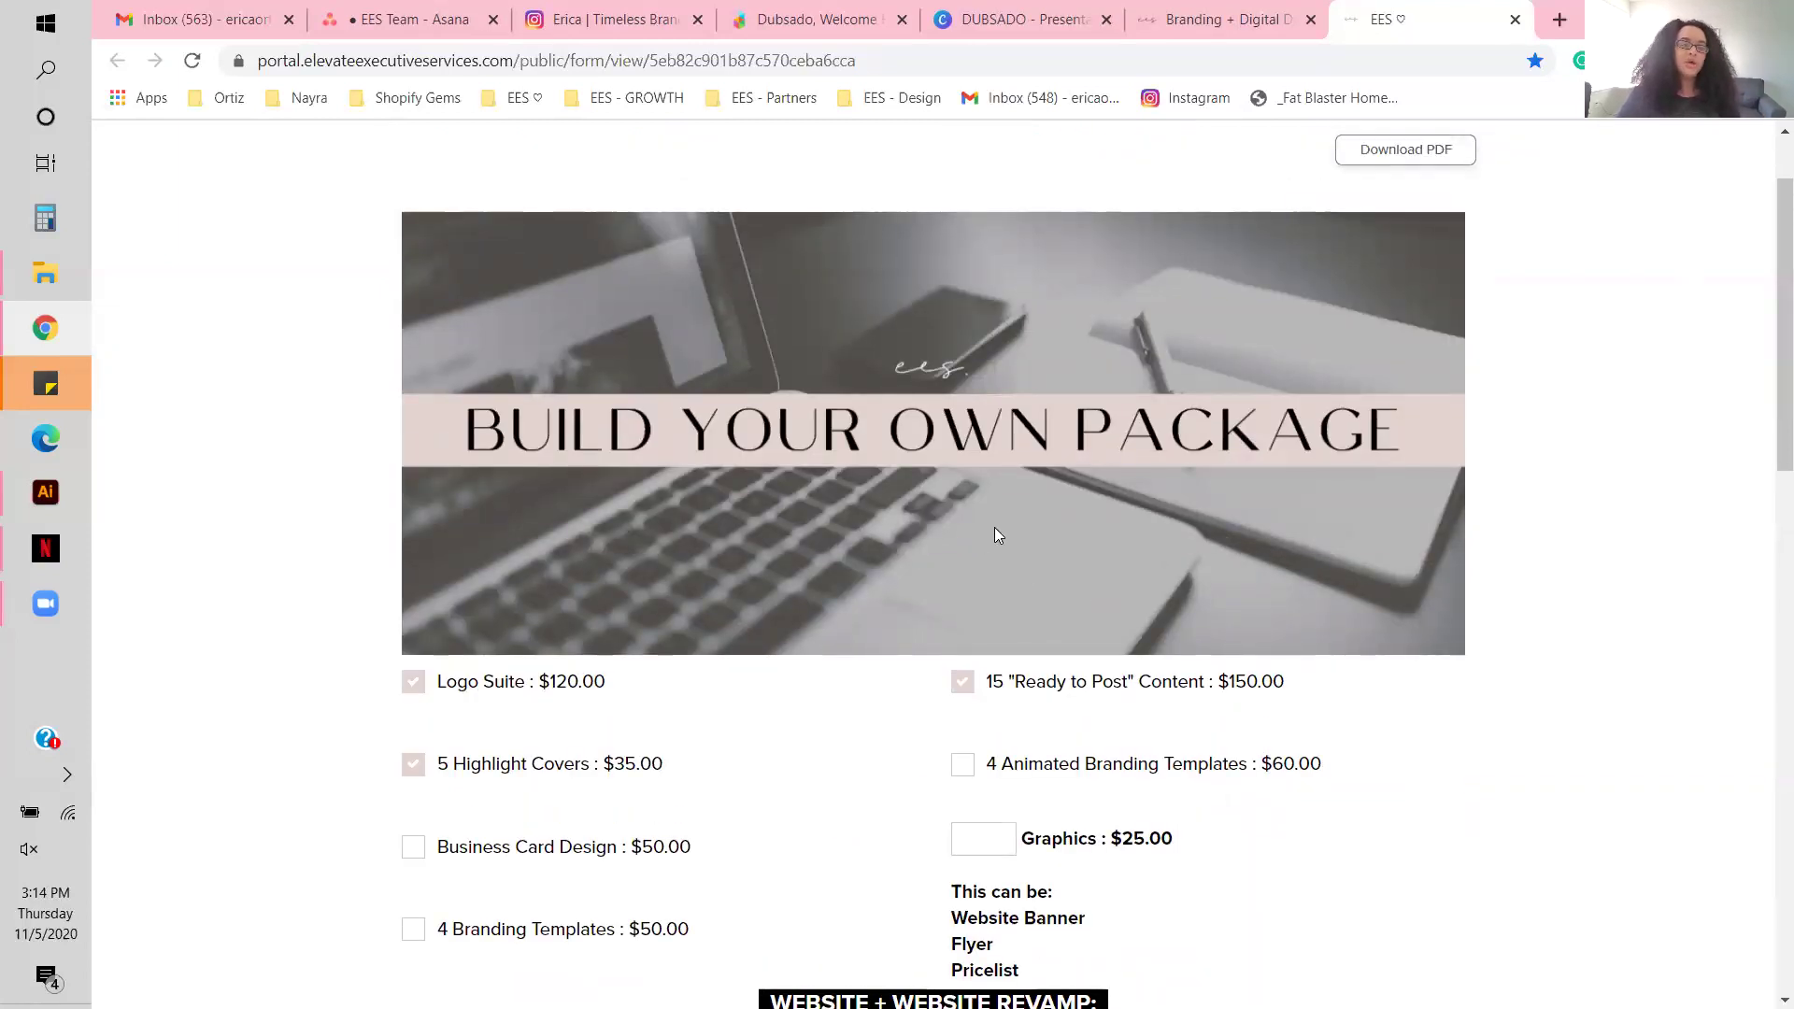
pyautogui.scroll(-12, 930, 488)
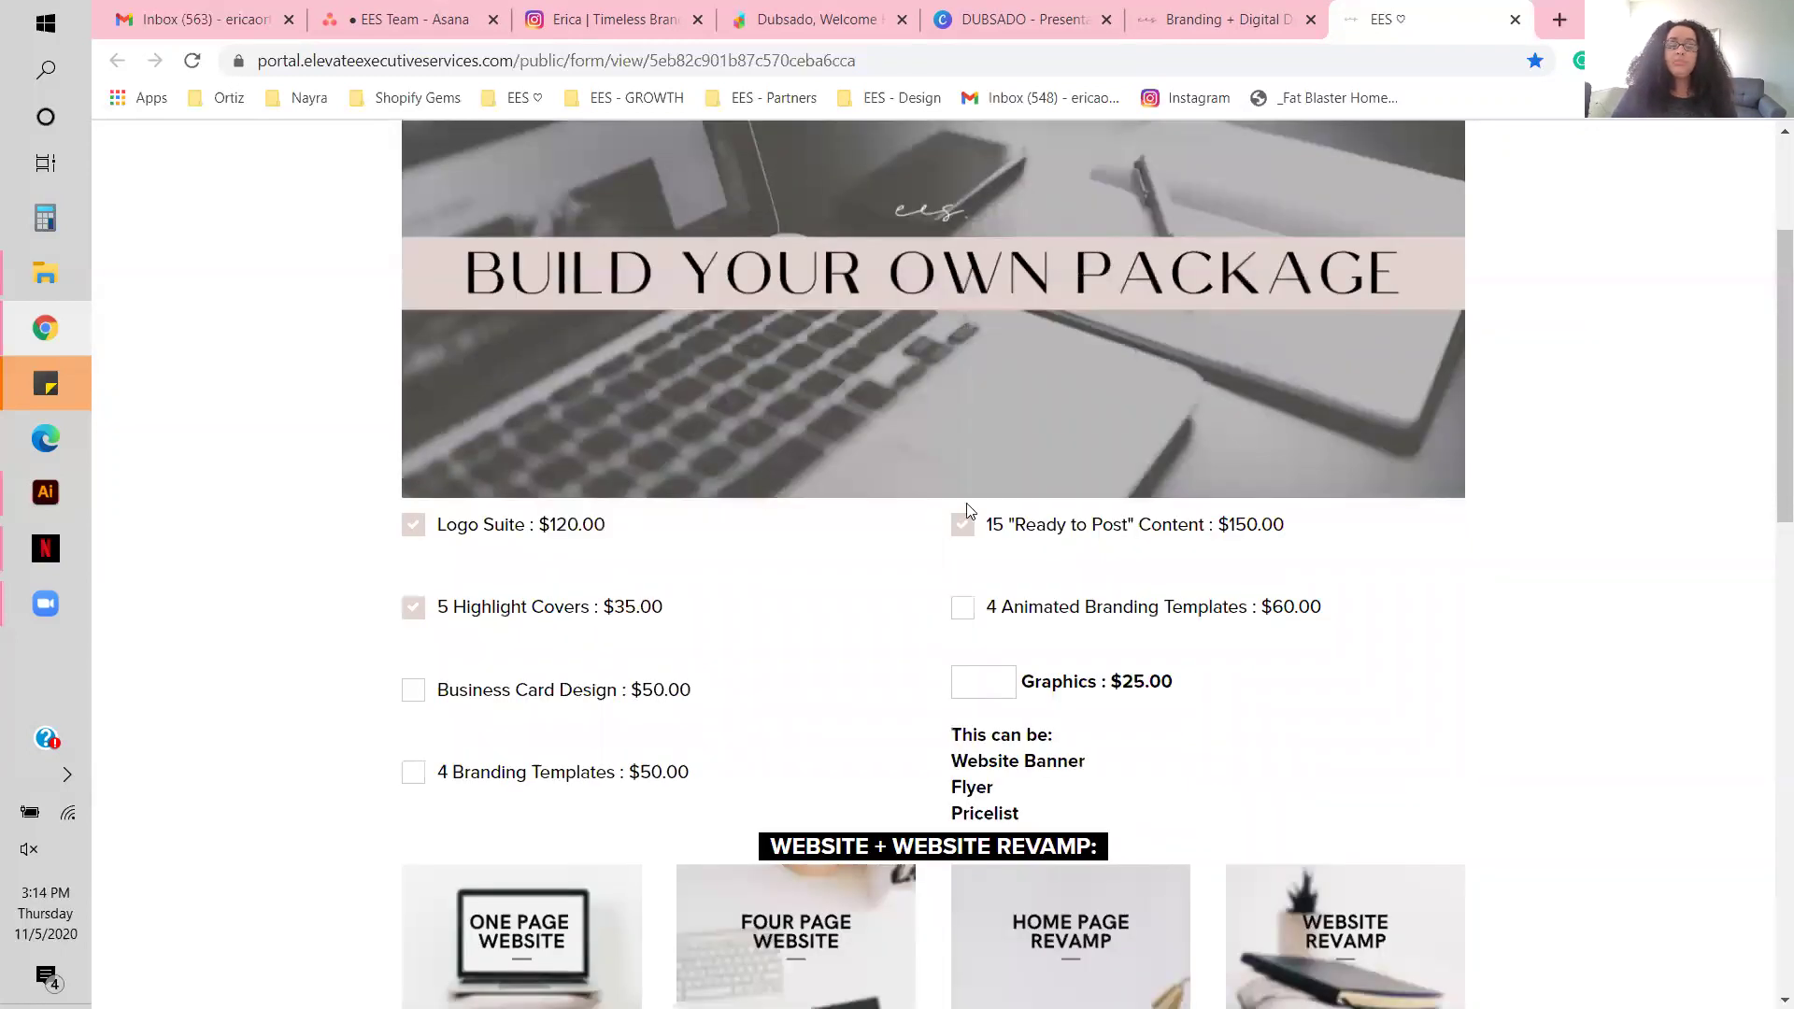
pyautogui.scroll(-4, 1361, 577)
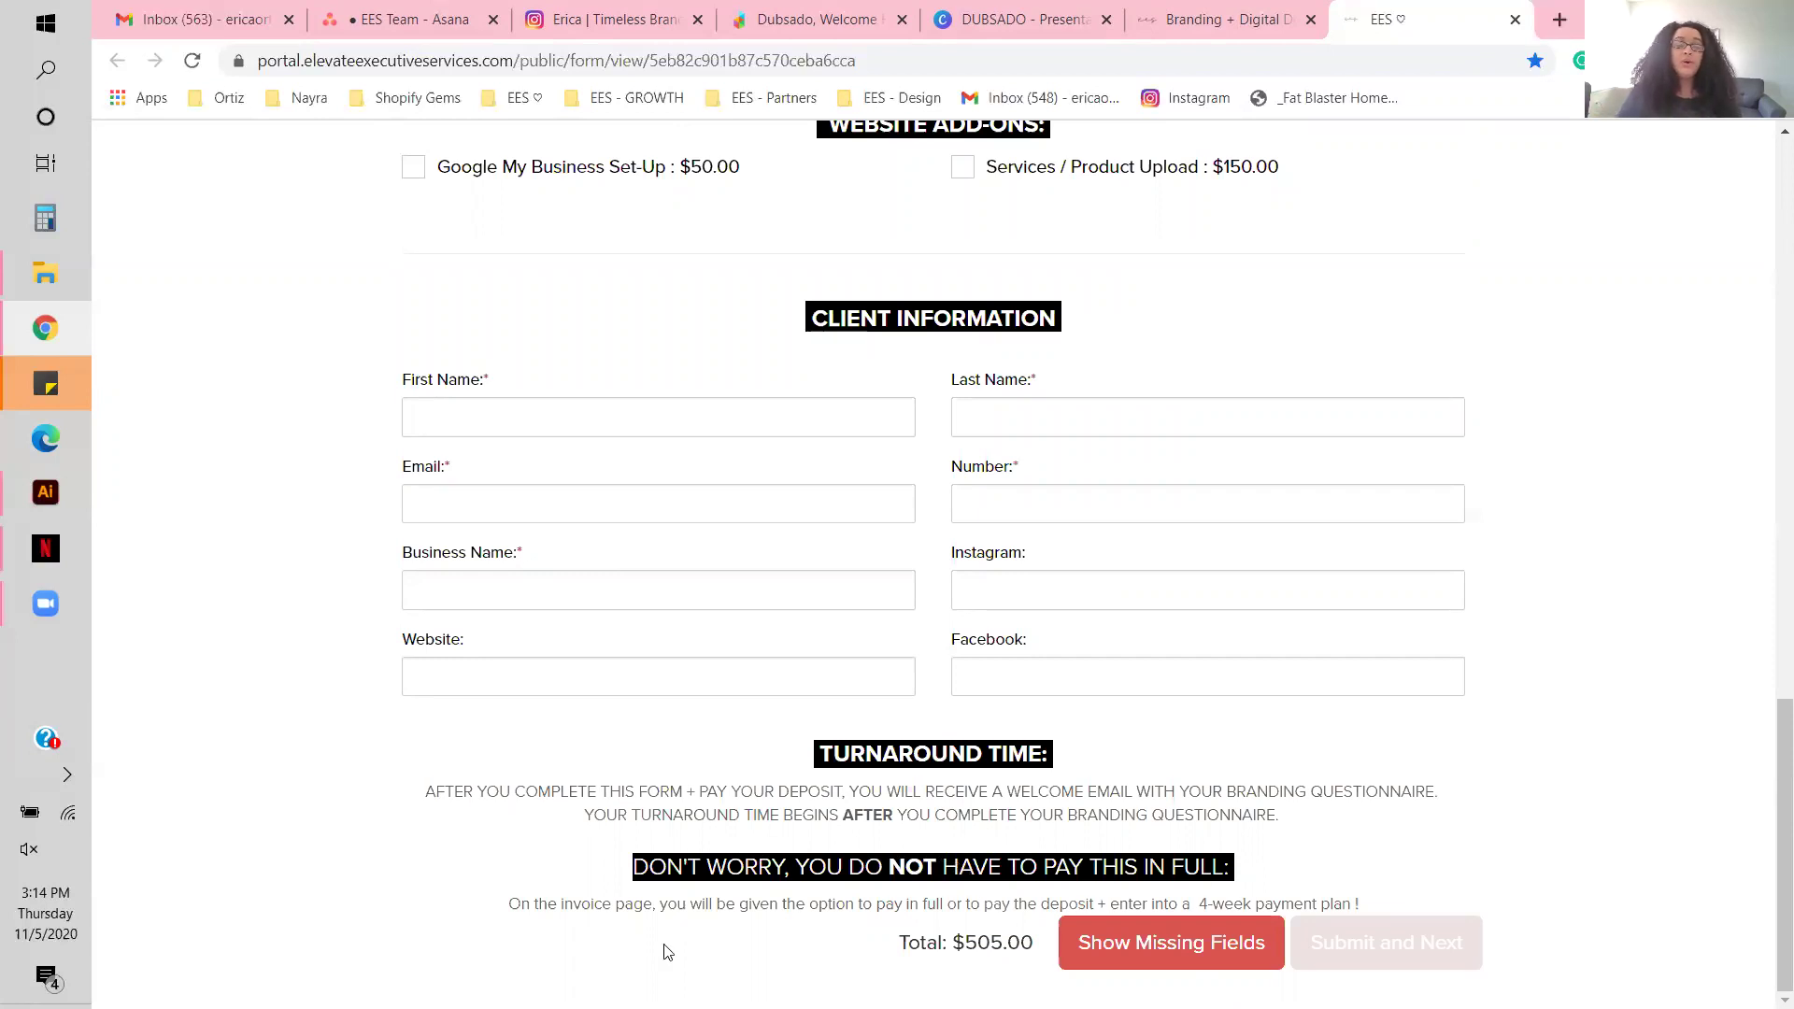
pyautogui.scroll(2, 1057, 750)
pyautogui.scroll(12, 1057, 750)
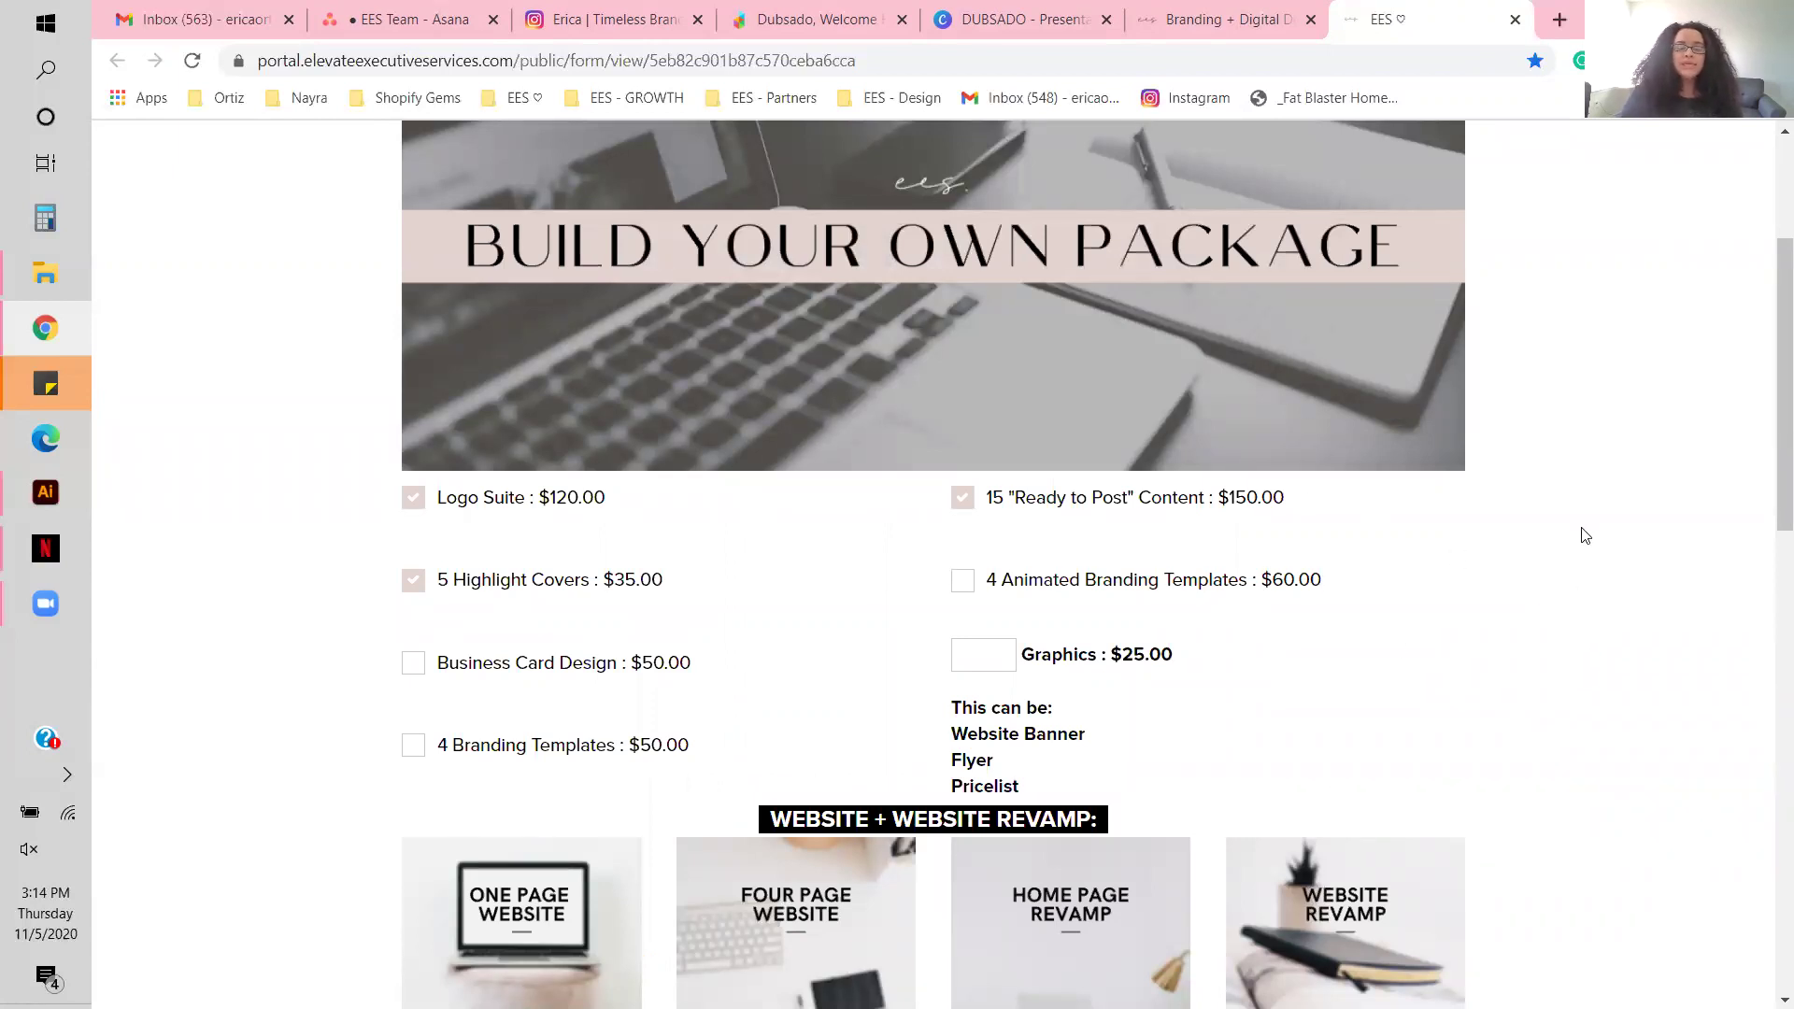
pyautogui.scroll(3, 1584, 672)
pyautogui.click(989, 192)
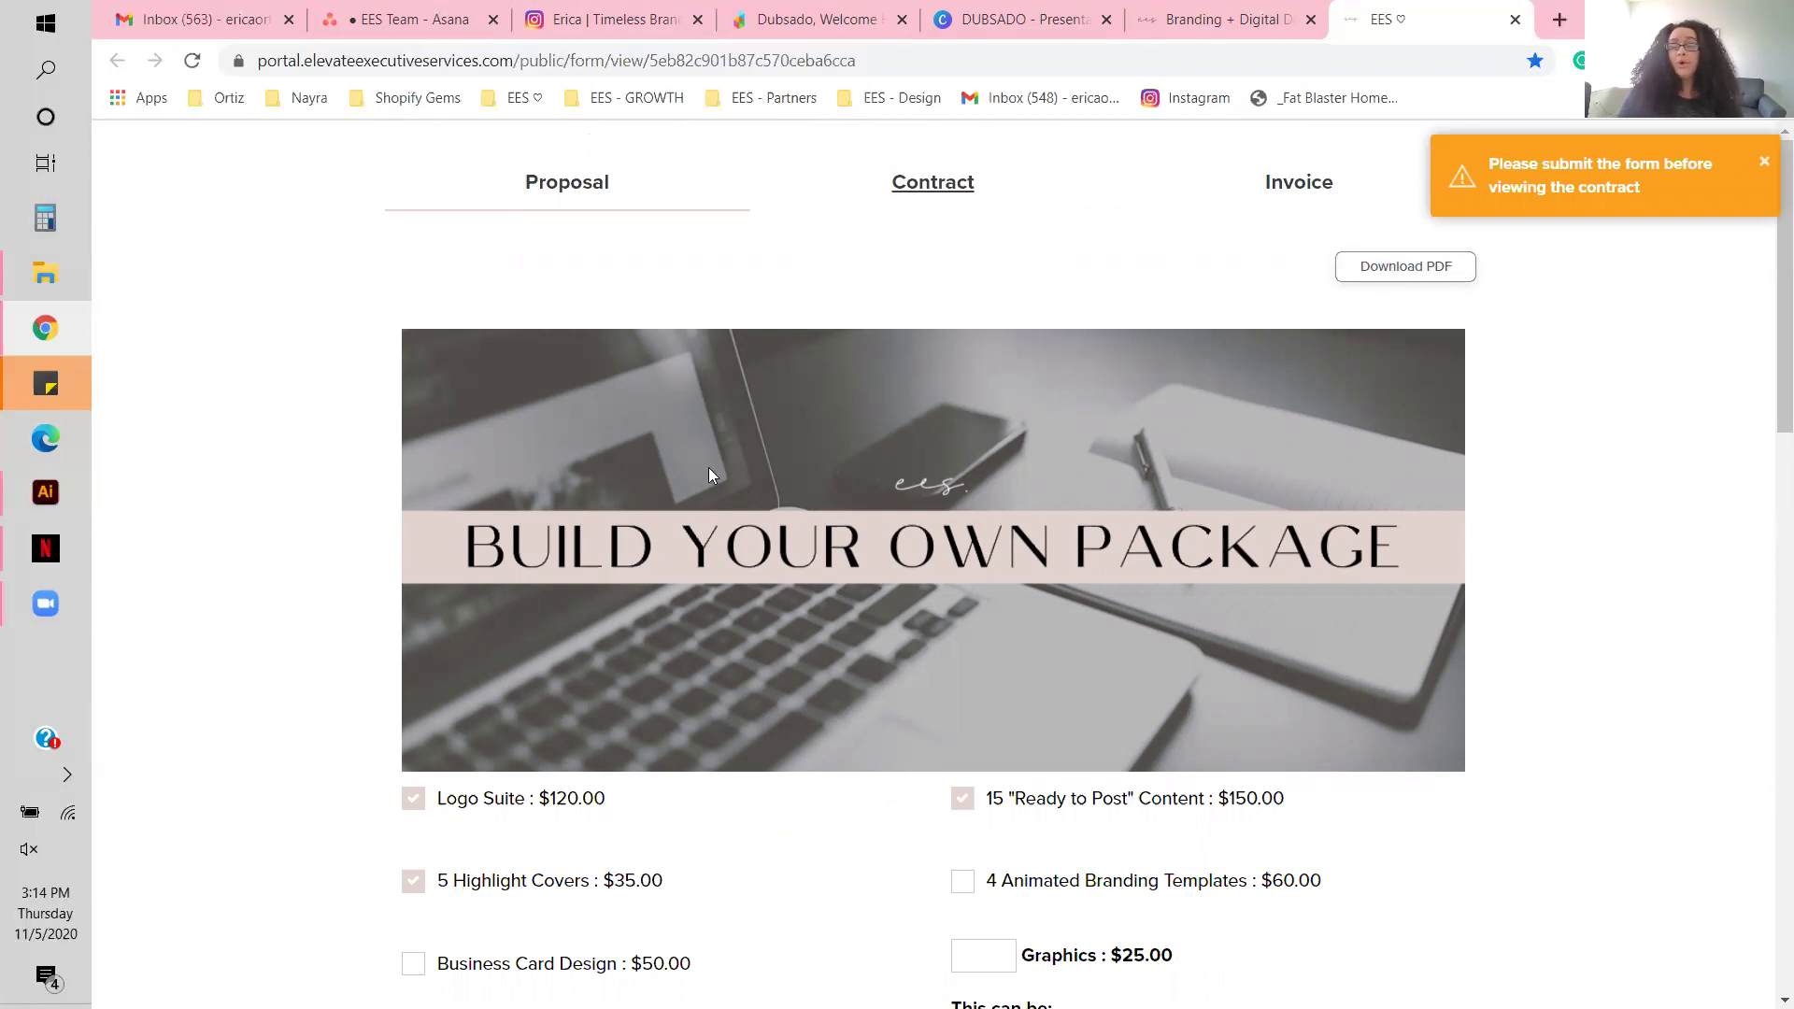
pyautogui.scroll(-1, 1459, 432)
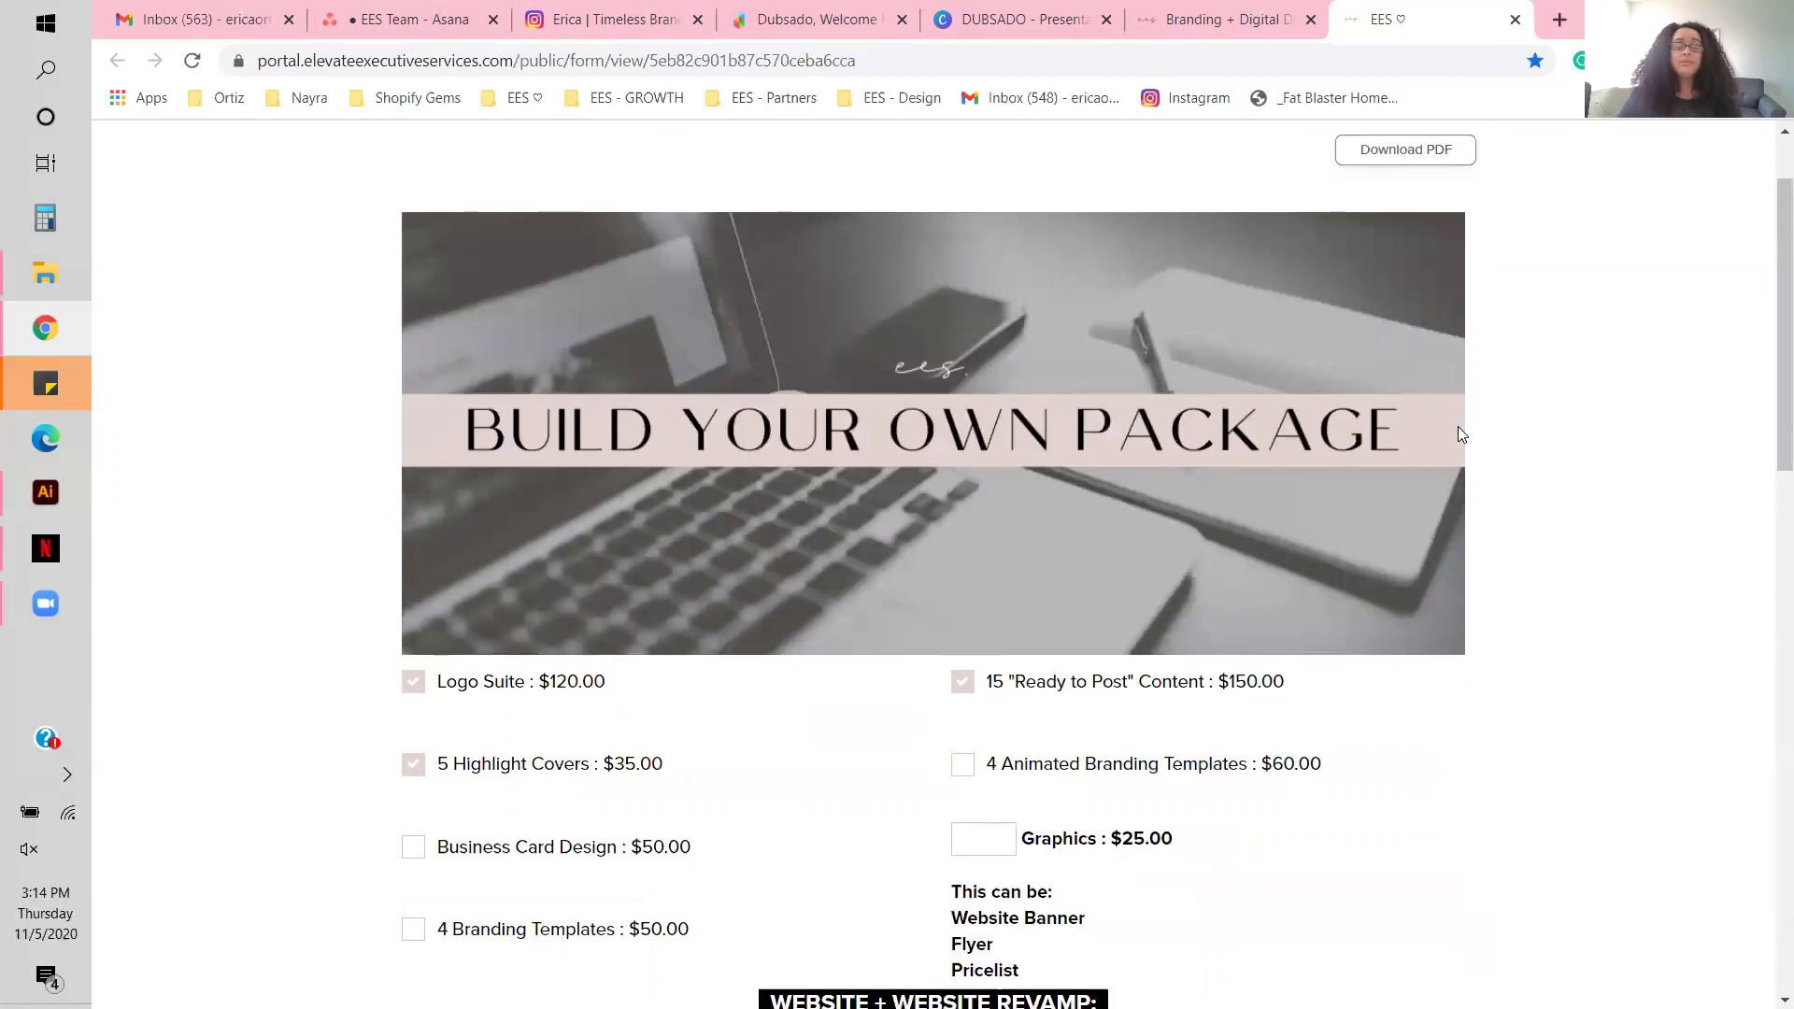
pyautogui.scroll(-1, 1461, 439)
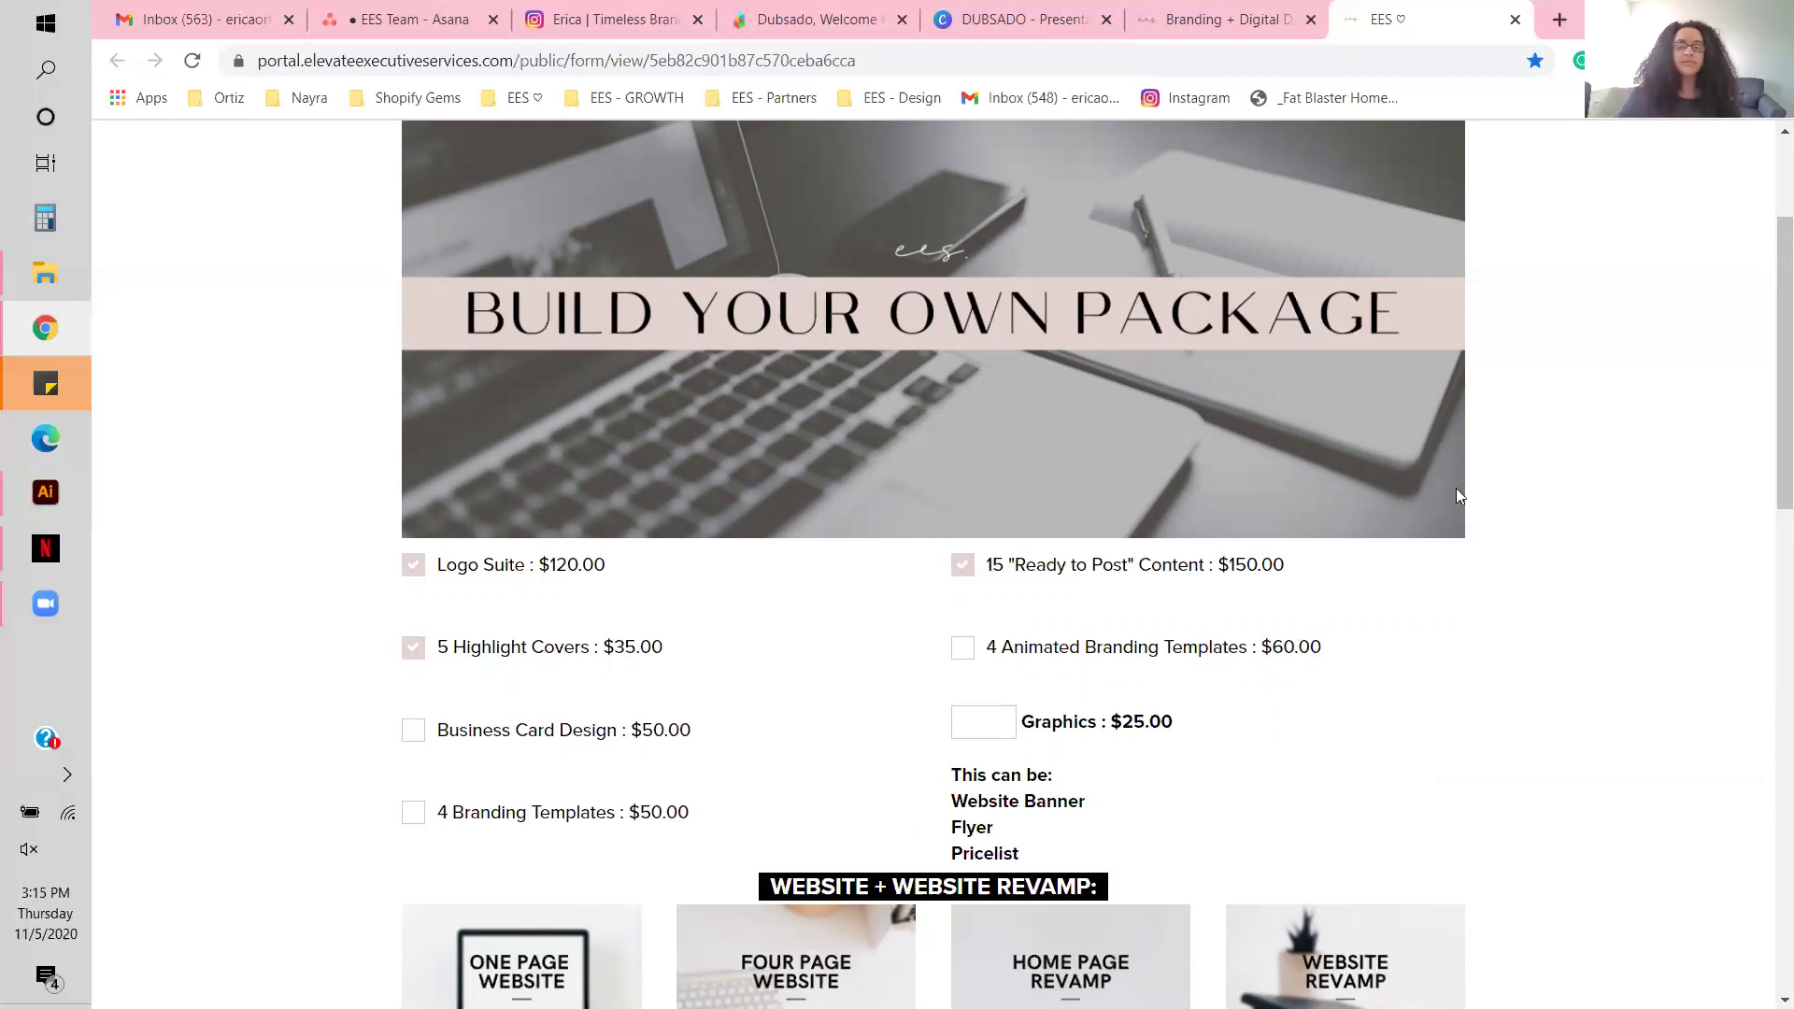
pyautogui.scroll(-4, 1520, 551)
pyautogui.scroll(6, 1540, 549)
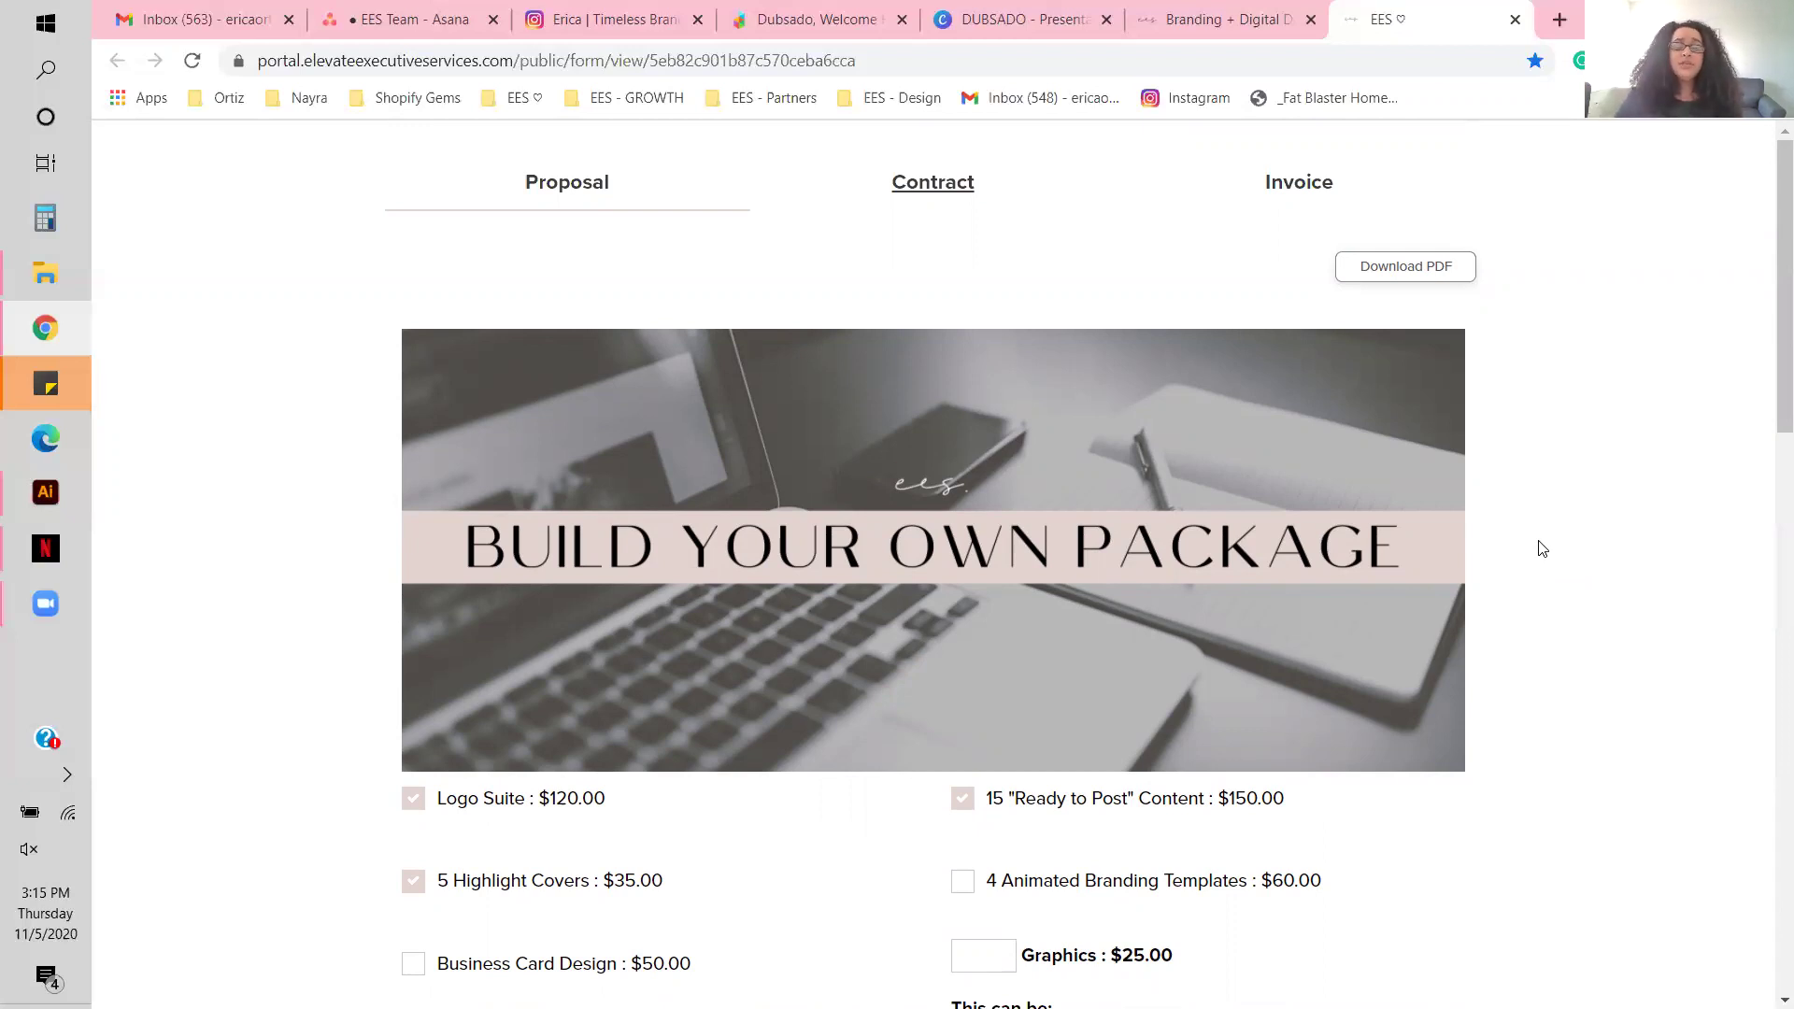
pyautogui.scroll(-1, 1541, 548)
pyautogui.scroll(-1, 1541, 548)
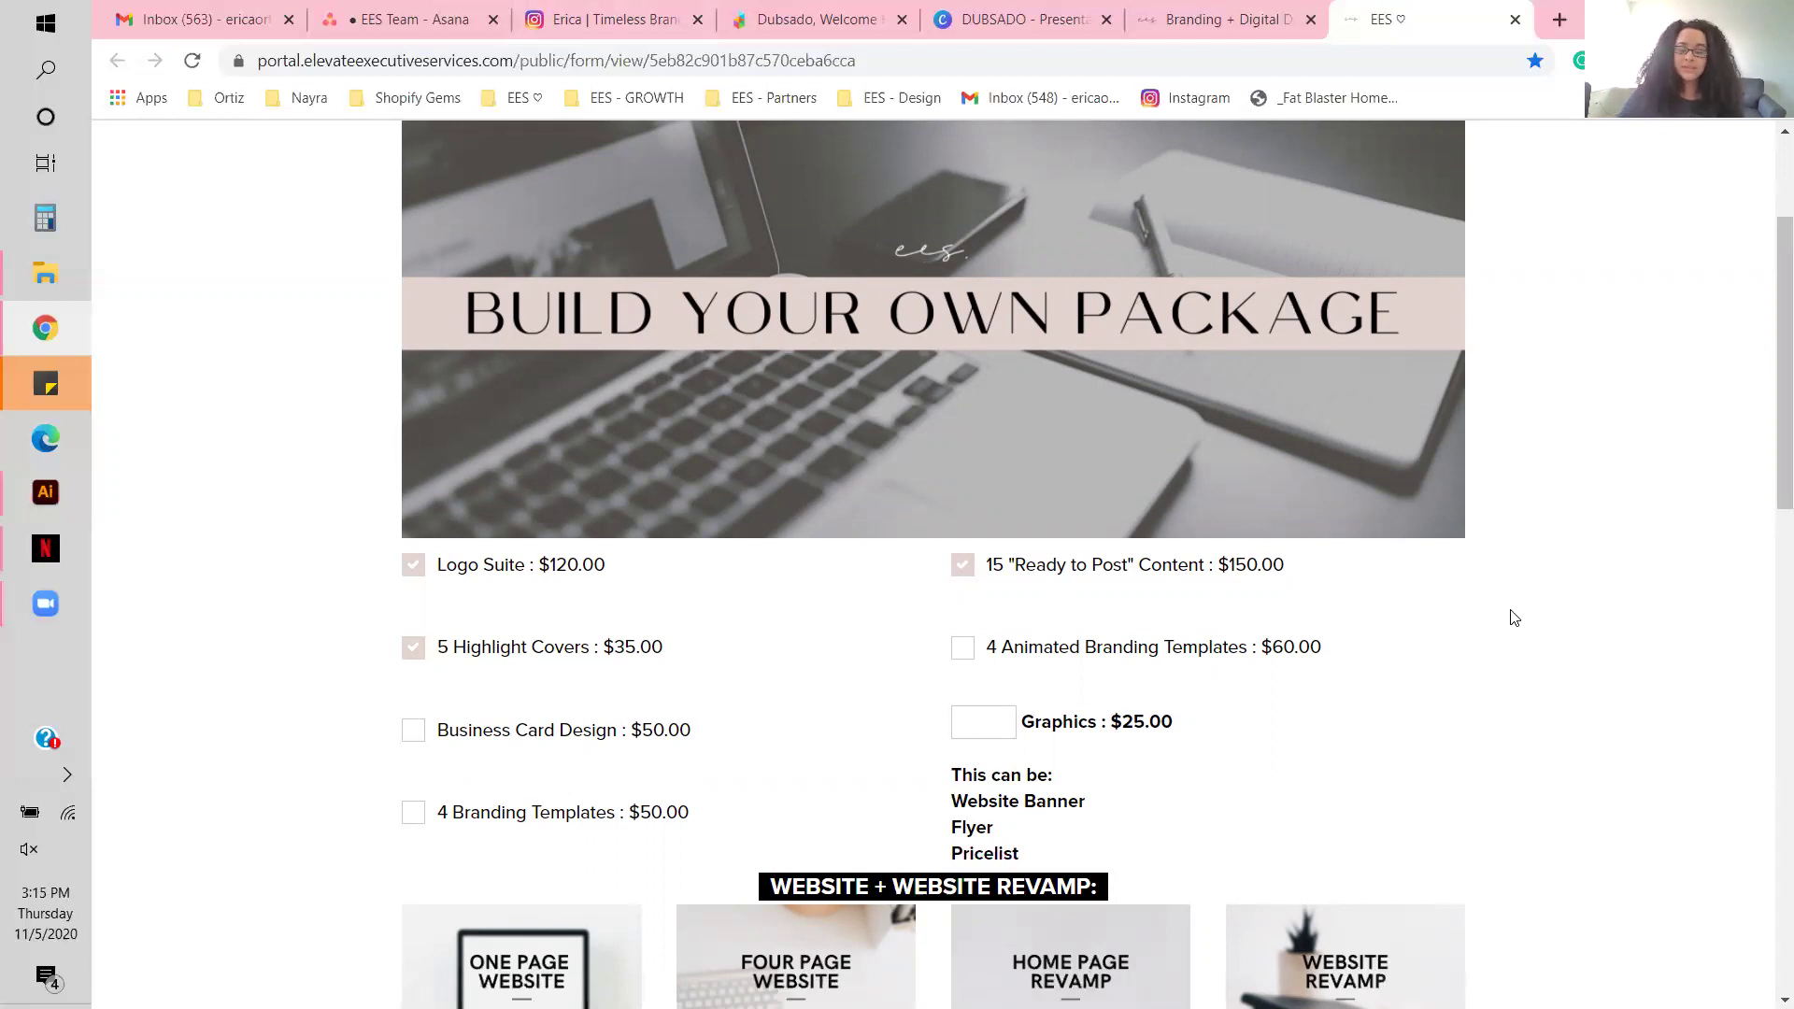
pyautogui.scroll(2, 1542, 574)
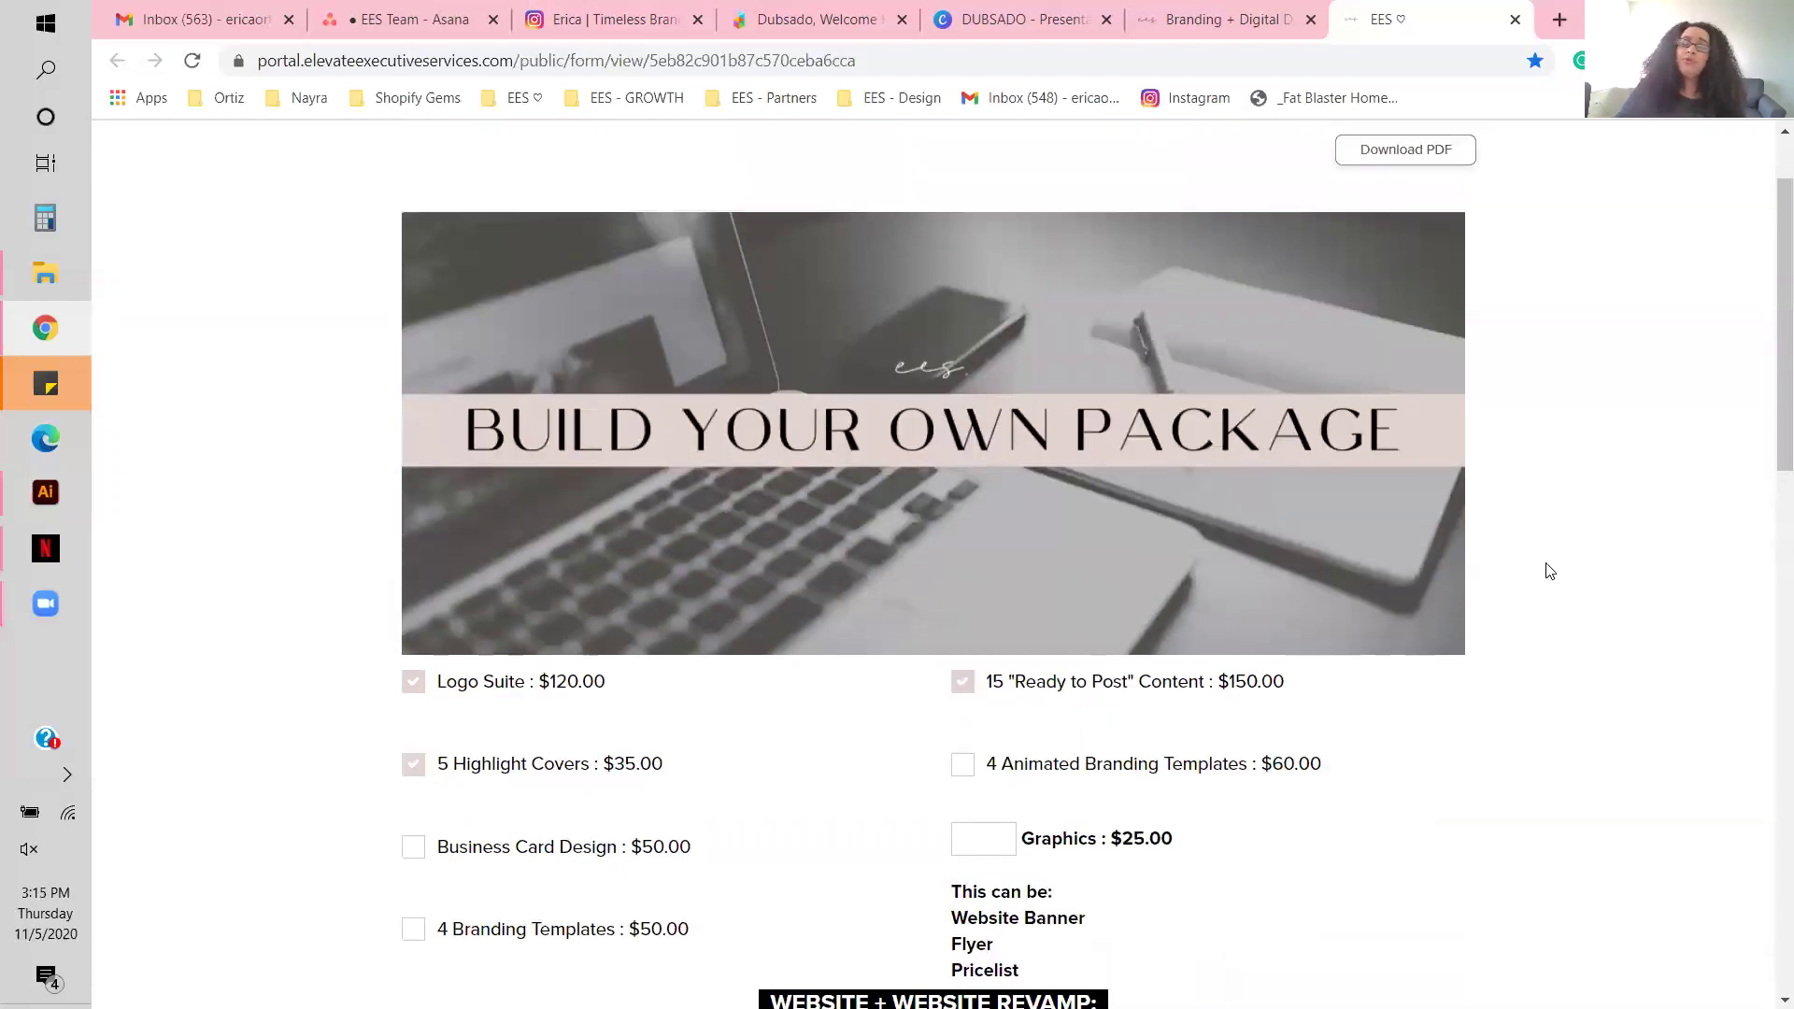
pyautogui.scroll(-4, 1499, 574)
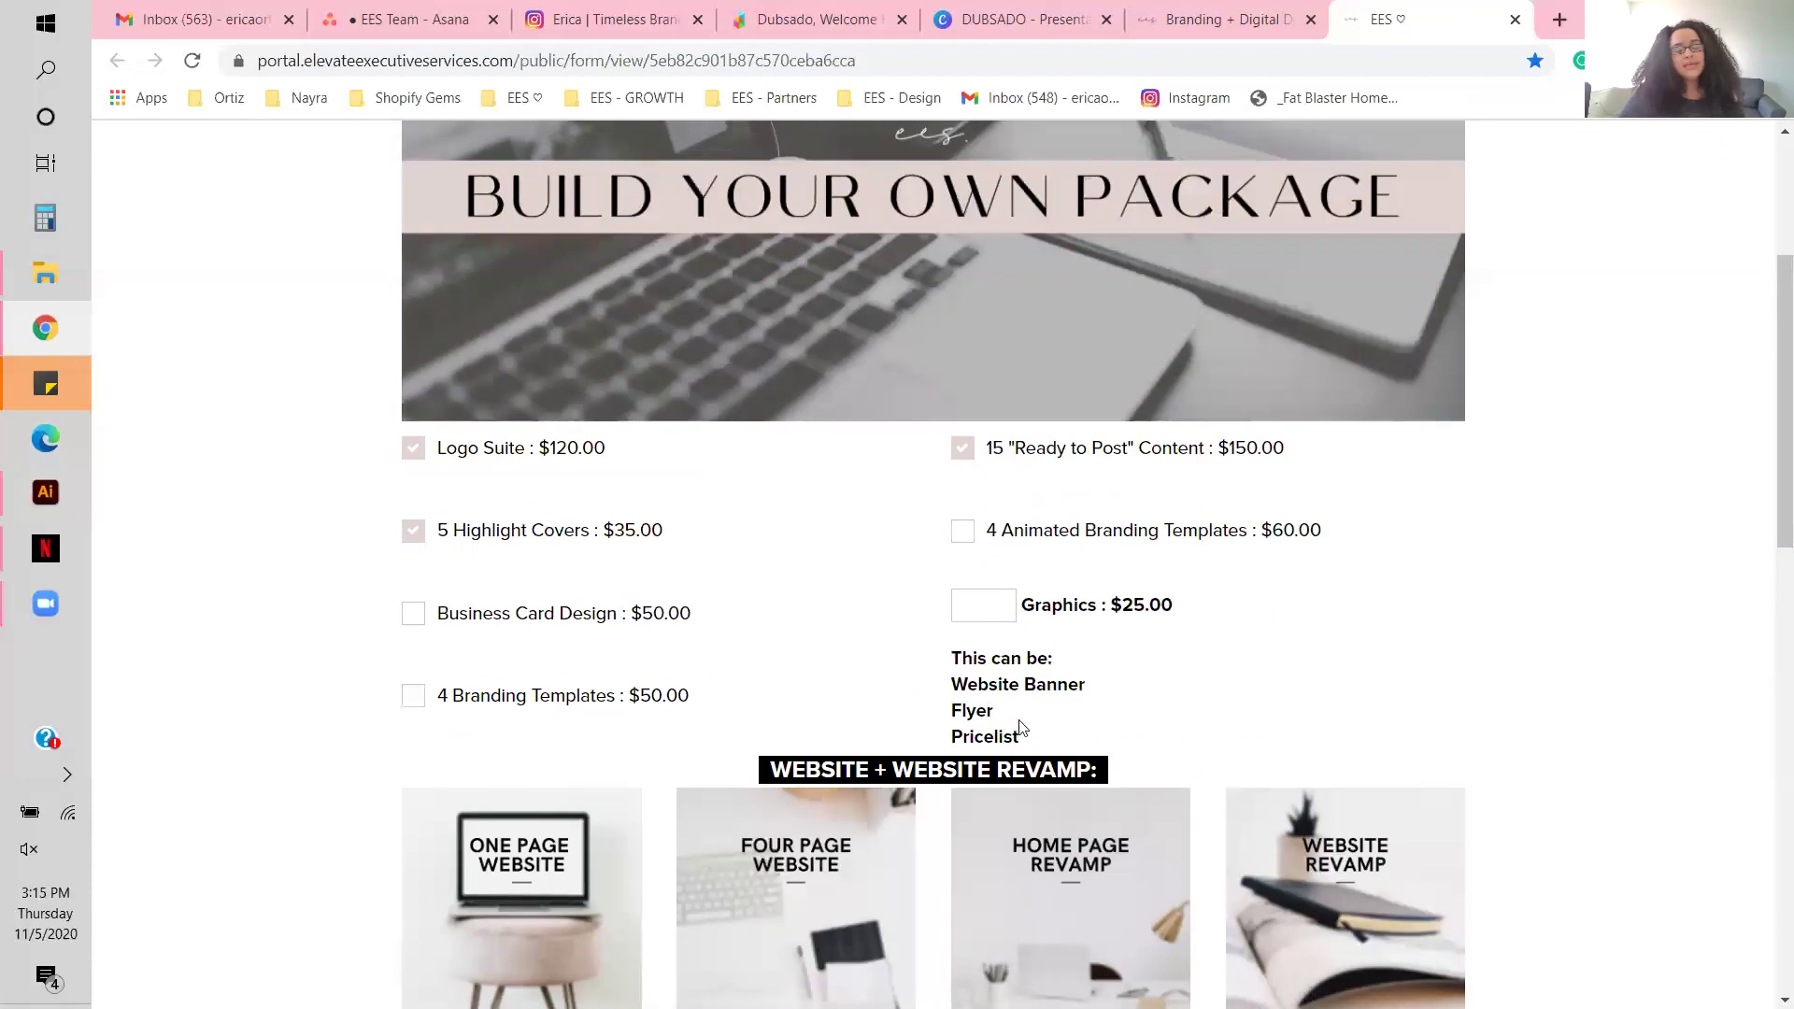
pyautogui.scroll(-3, 1125, 680)
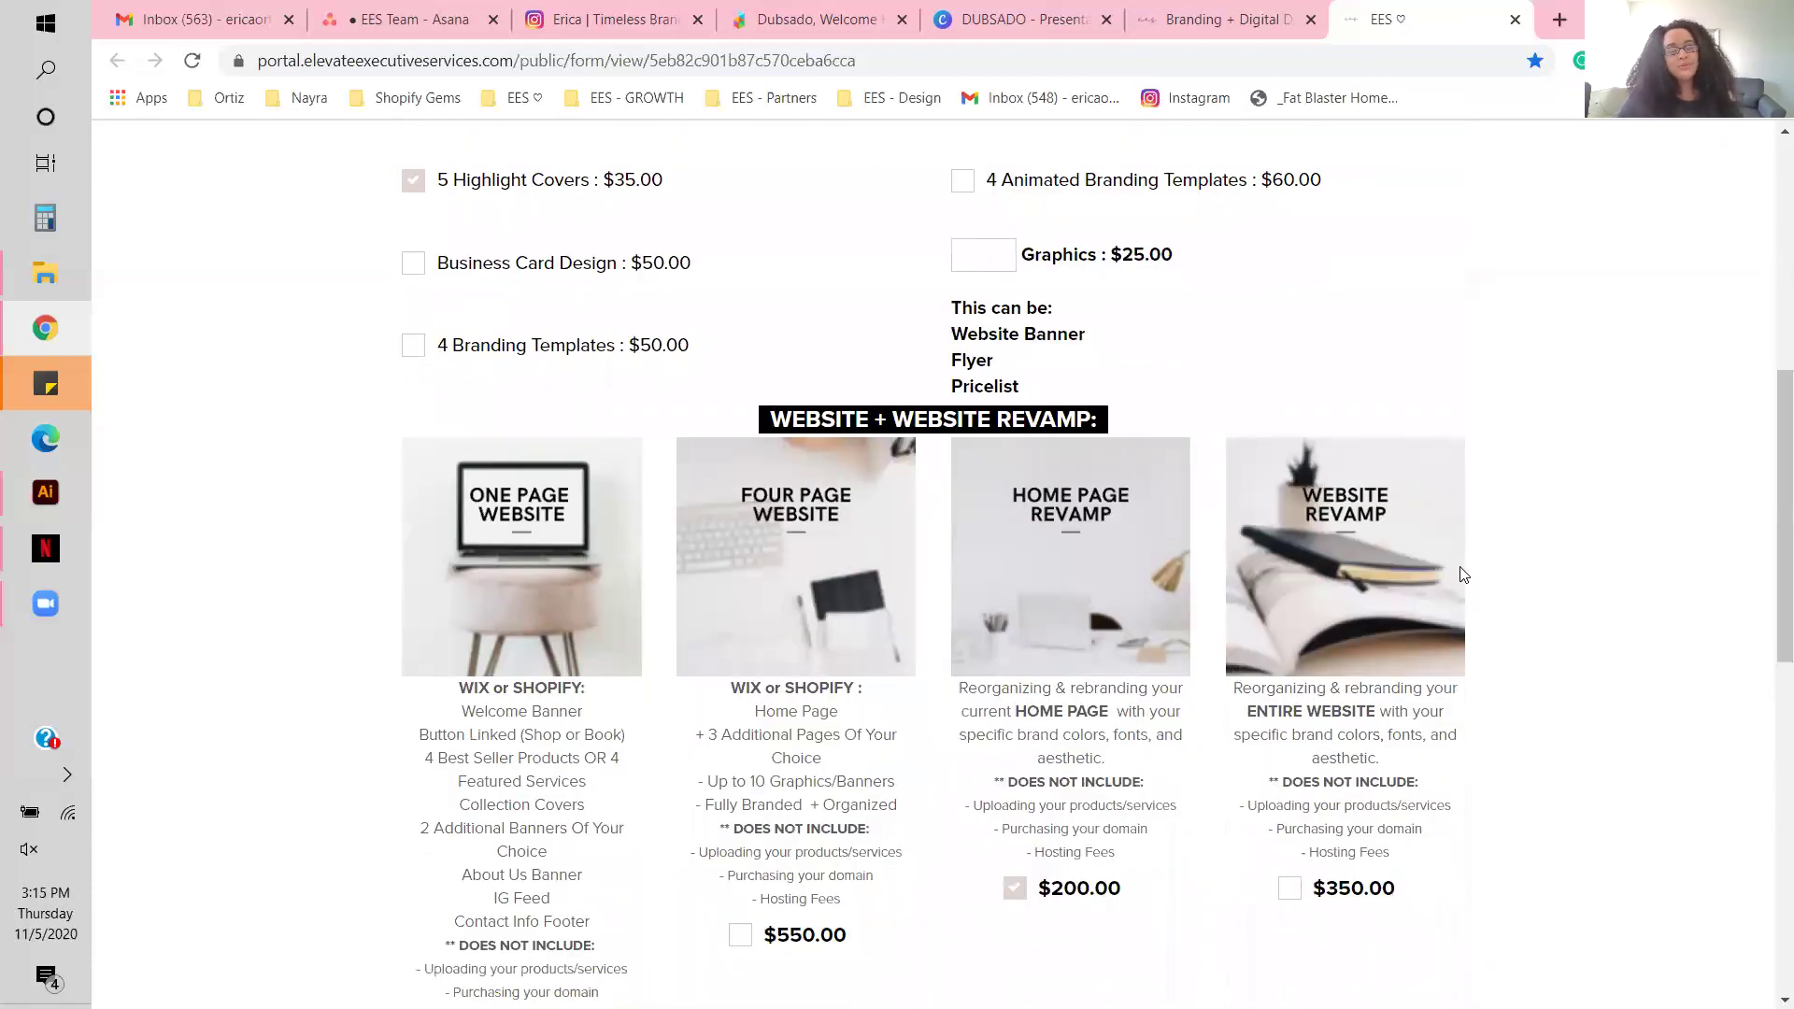
pyautogui.scroll(6, 1462, 561)
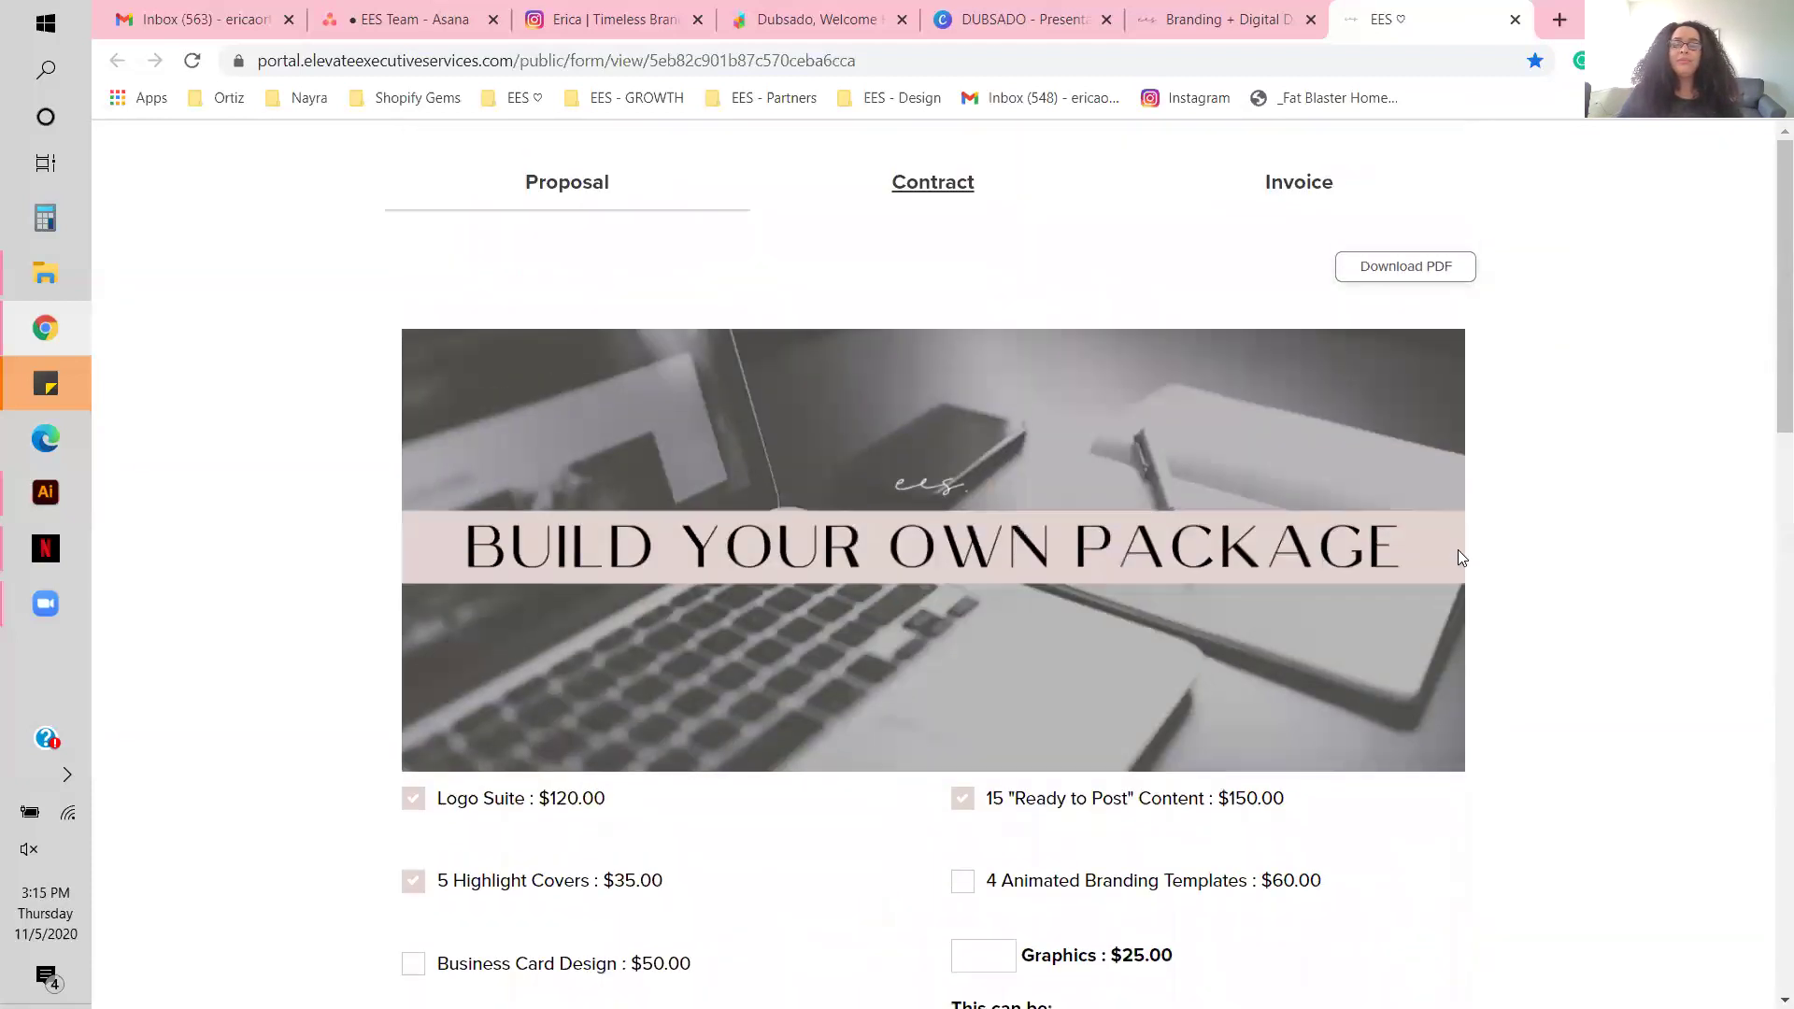
pyautogui.scroll(-15, 1462, 558)
pyautogui.scroll(10, 1458, 561)
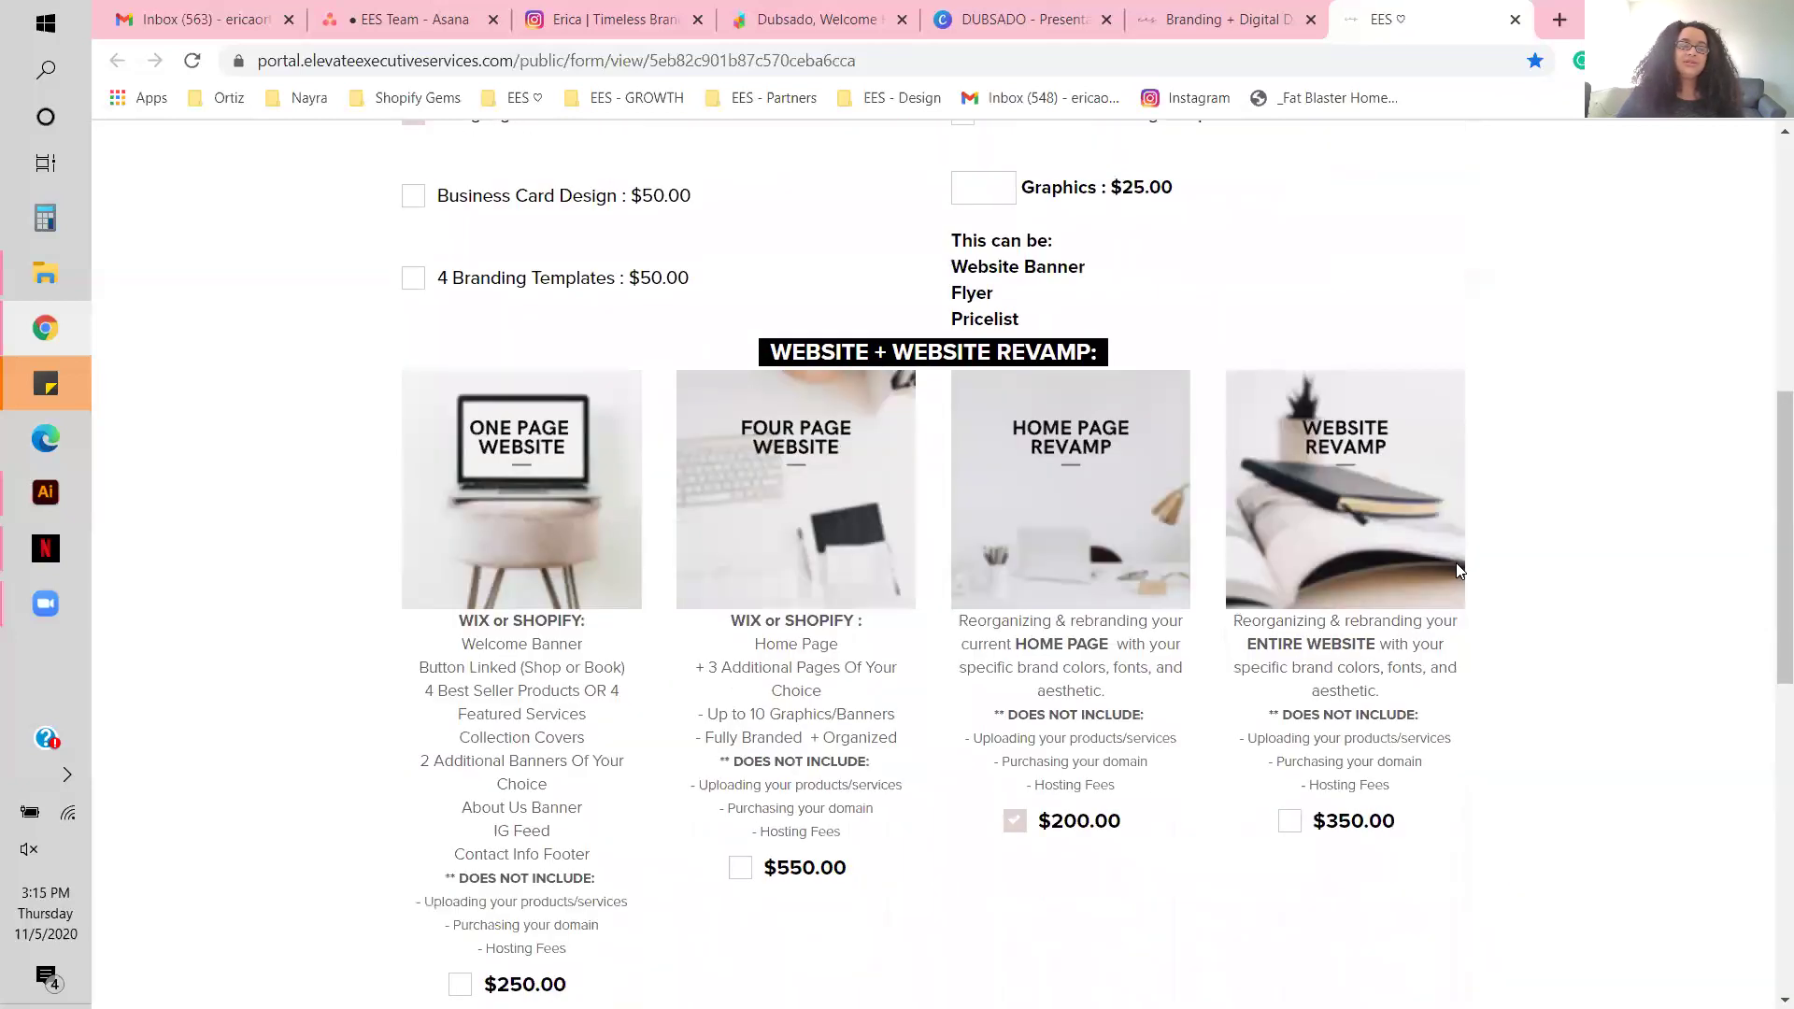
pyautogui.scroll(5, 1444, 555)
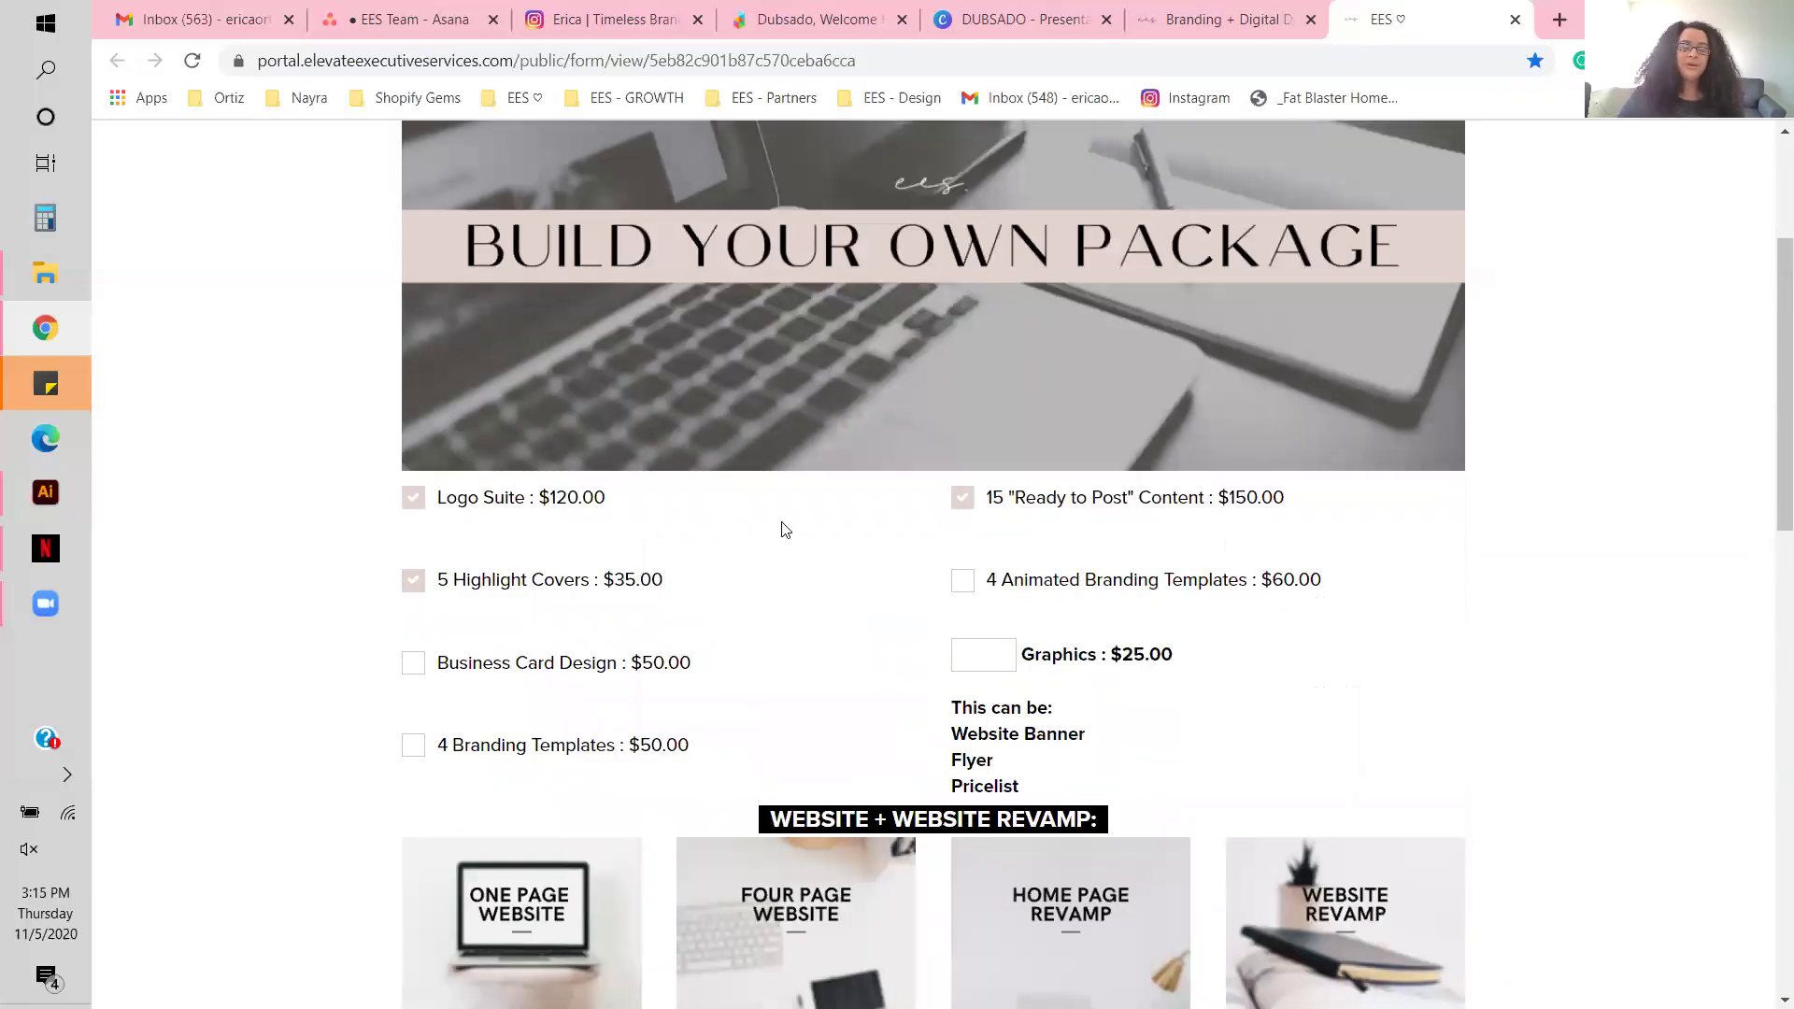